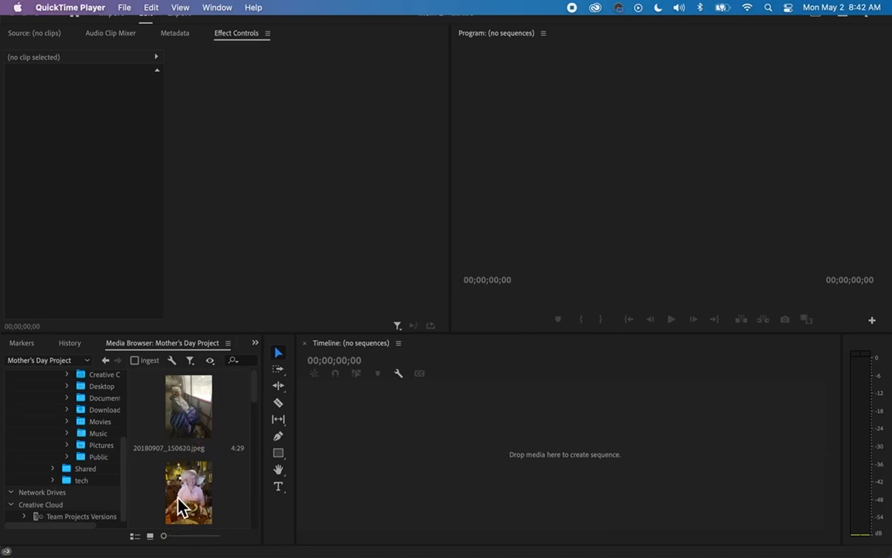
Create a sequence from the photo 20180907_150620.jpeg and place 20190421_120031.jpeg directly after it on V1
{"action": "left_click", "coordinate": [192, 426]}
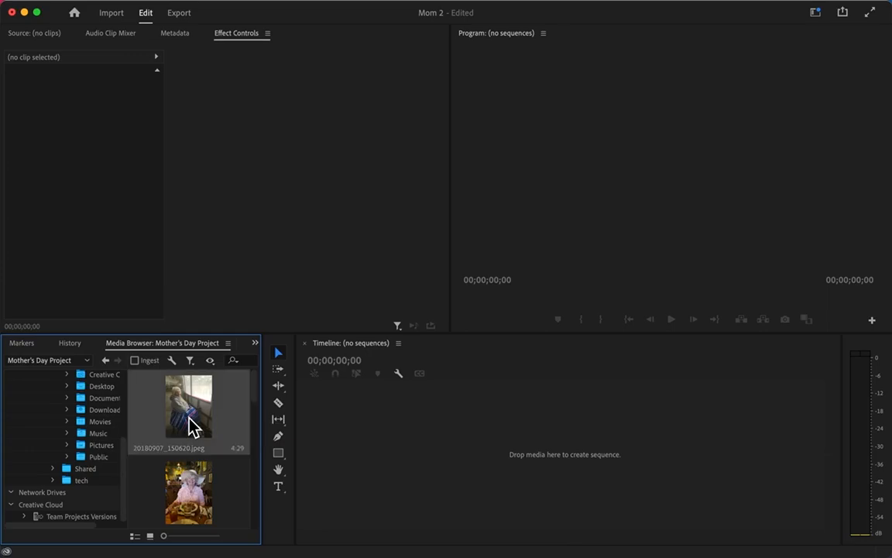
{"action": "left_click_drag", "start_coordinate": [192, 426], "coordinate": [343, 434]}
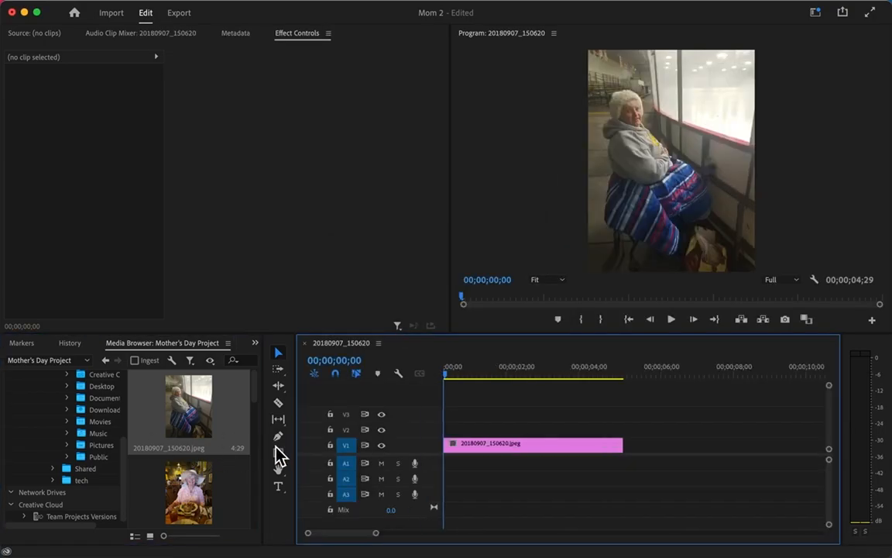
{"action": "left_click", "coordinate": [194, 502]}
{"action": "left_click_drag", "start_coordinate": [192, 496], "coordinate": [627, 448]}
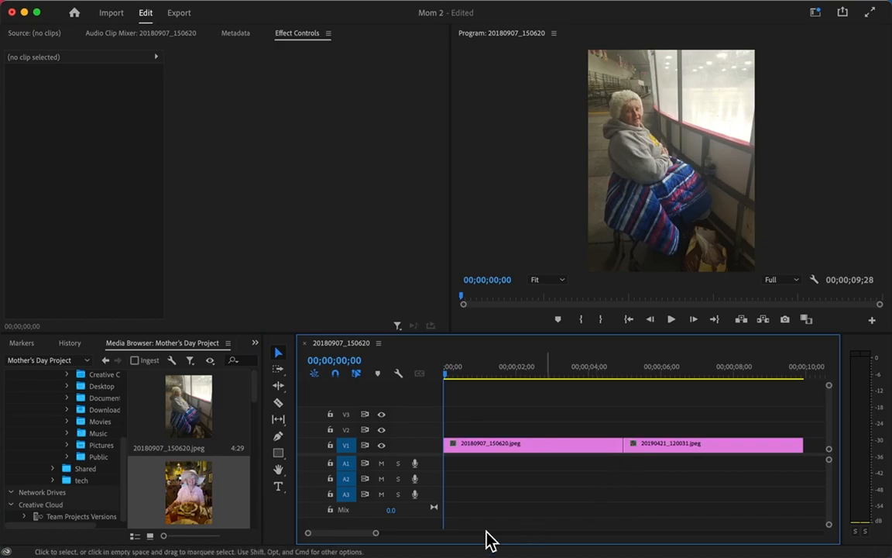
Find the photo FB_IMG_1609444977948.jpeg in the project media and append it after the second photo on V1
{"action": "scroll", "coordinate": [185, 507], "scroll_direction": "down", "scroll_amount": 5}
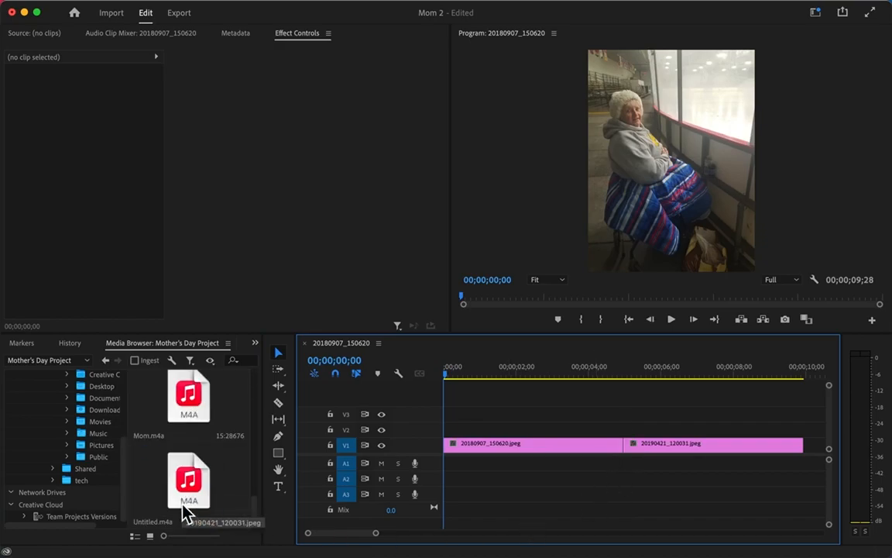
{"action": "scroll", "coordinate": [182, 504], "scroll_direction": "up", "scroll_amount": 2}
{"action": "left_click_drag", "start_coordinate": [257, 448], "coordinate": [261, 477]}
{"action": "left_click_drag", "start_coordinate": [189, 422], "coordinate": [813, 455]}
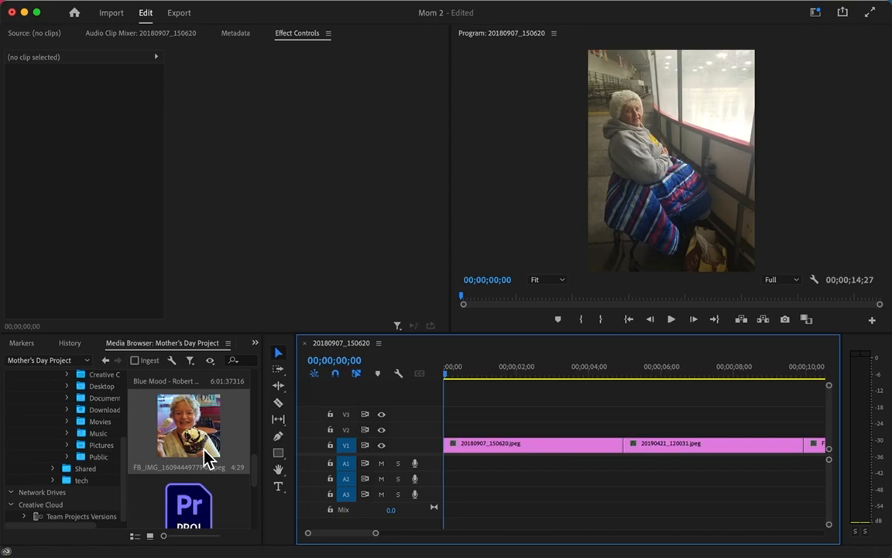
Place the Blue Mood MP3 on A2 from about 3 seconds and Mom.m4a at the start of A1
{"action": "scroll", "coordinate": [208, 419], "scroll_direction": "up", "scroll_amount": 5}
{"action": "scroll", "coordinate": [203, 455], "scroll_direction": "down", "scroll_amount": 2}
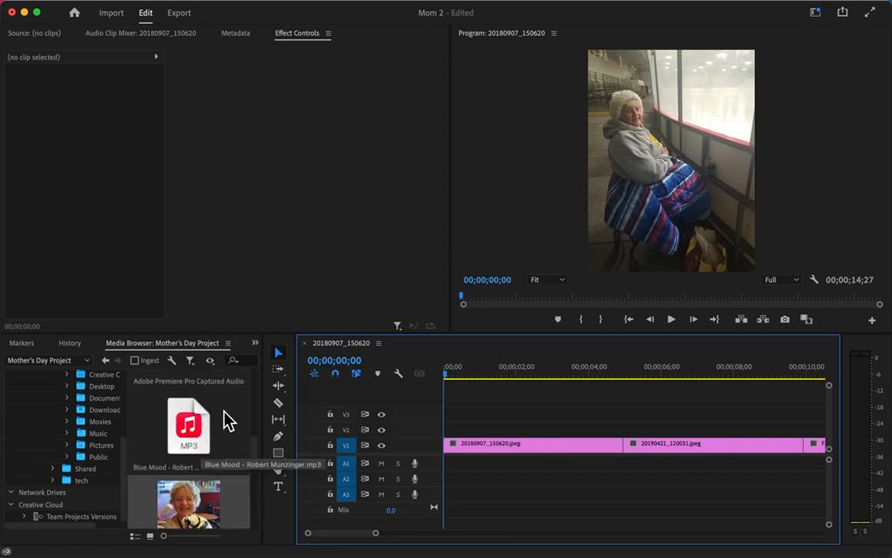
{"action": "left_click", "coordinate": [192, 440]}
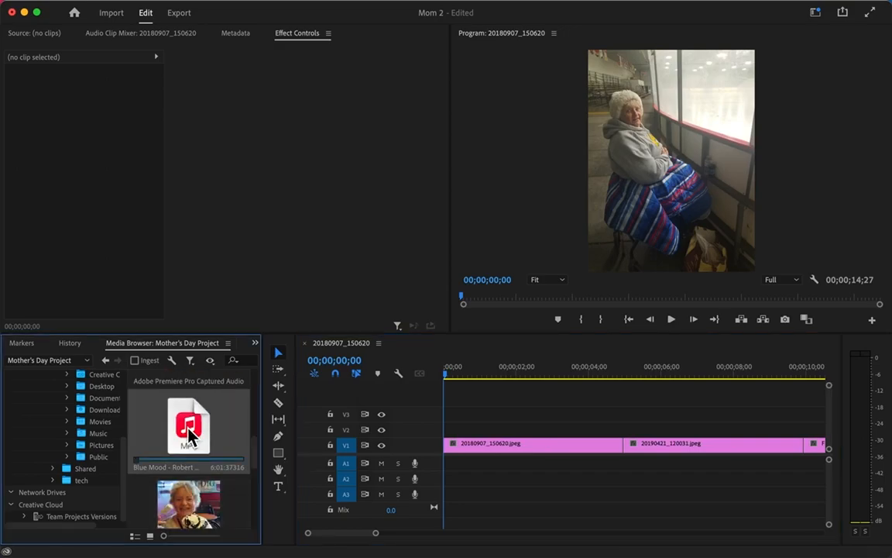
{"action": "left_click_drag", "start_coordinate": [189, 438], "coordinate": [563, 480]}
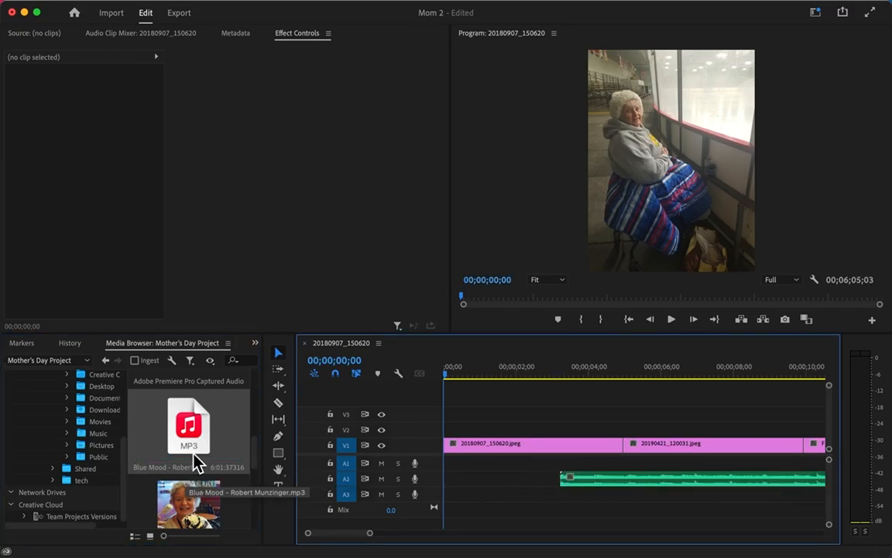
{"action": "scroll", "coordinate": [195, 462], "scroll_direction": "down", "scroll_amount": 3}
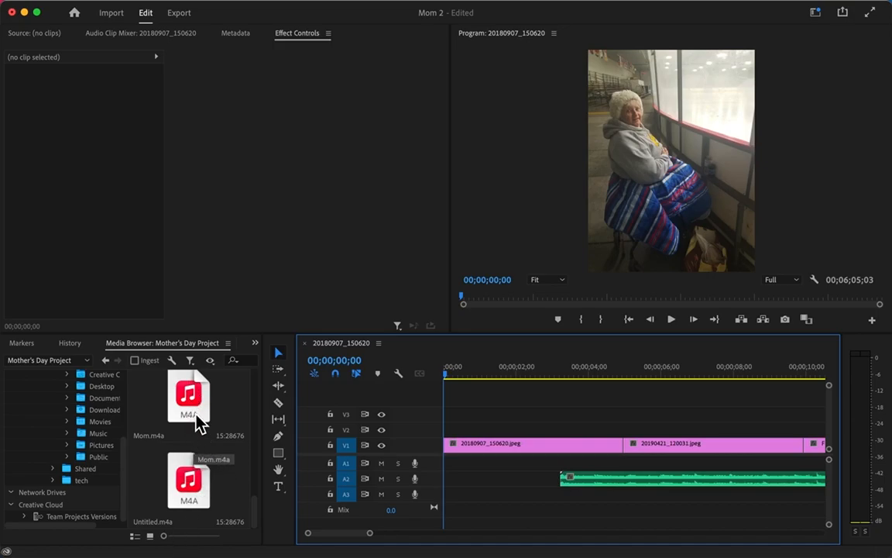
{"action": "left_click_drag", "start_coordinate": [193, 446], "coordinate": [447, 467]}
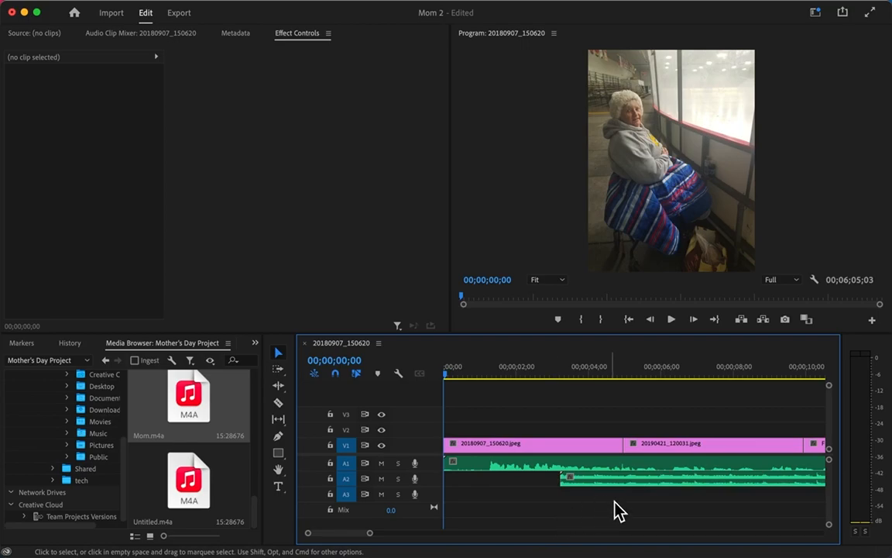
Move the Blue Mood clip on A2 to start at about 11 seconds and play back the sequence
{"action": "scroll", "coordinate": [626, 515], "scroll_direction": "right", "scroll_amount": 10}
{"action": "scroll", "coordinate": [623, 514], "scroll_direction": "left", "scroll_amount": 6}
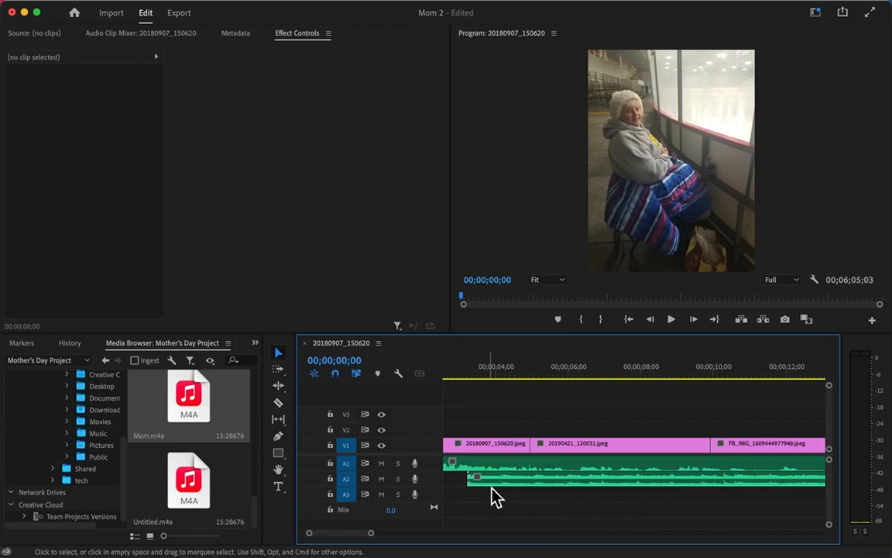
{"action": "left_click_drag", "start_coordinate": [488, 480], "coordinate": [784, 482]}
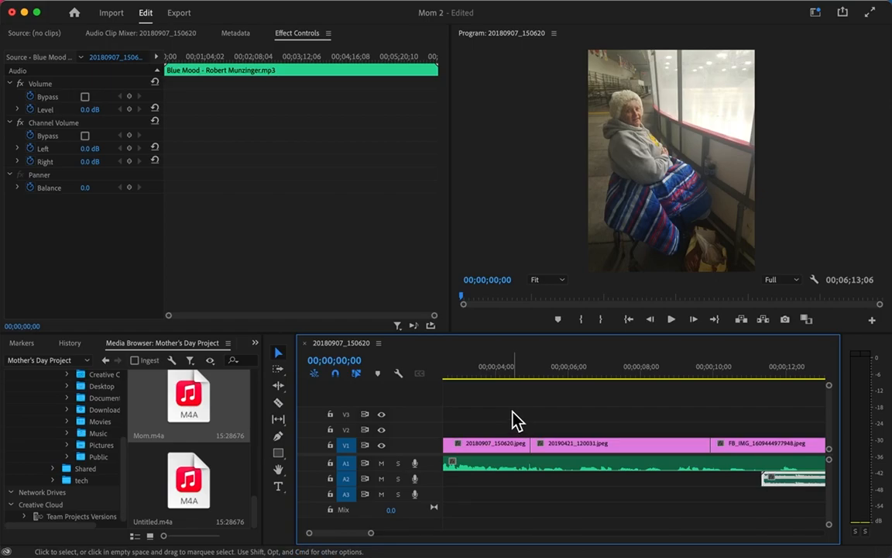
{"action": "key", "text": "space"}
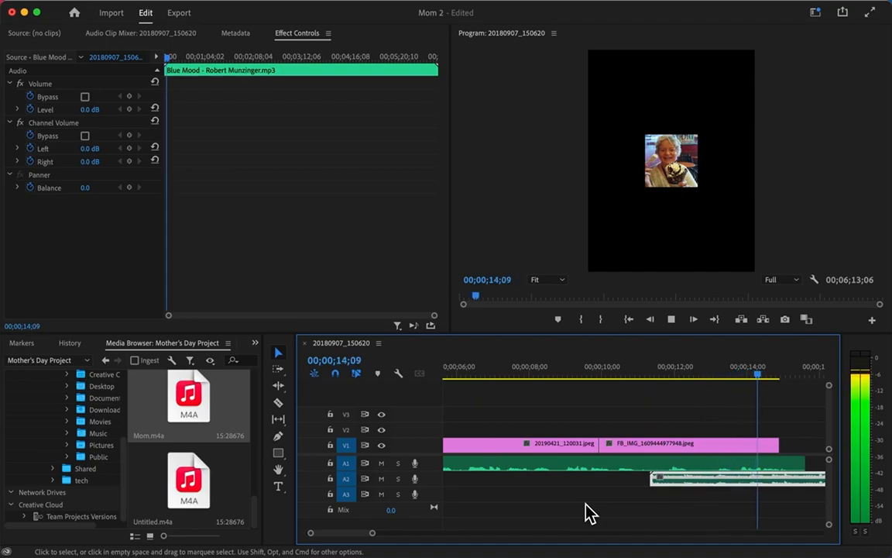
{"action": "key", "text": "space"}
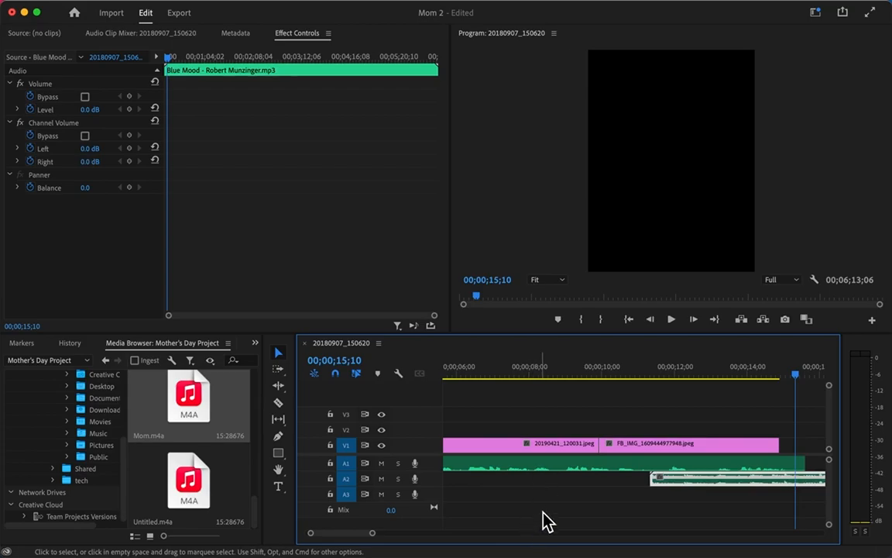
Set the volume level of the Mom.m4a clip to 1.0 dB and expand its Level controls
{"action": "left_click", "coordinate": [509, 472]}
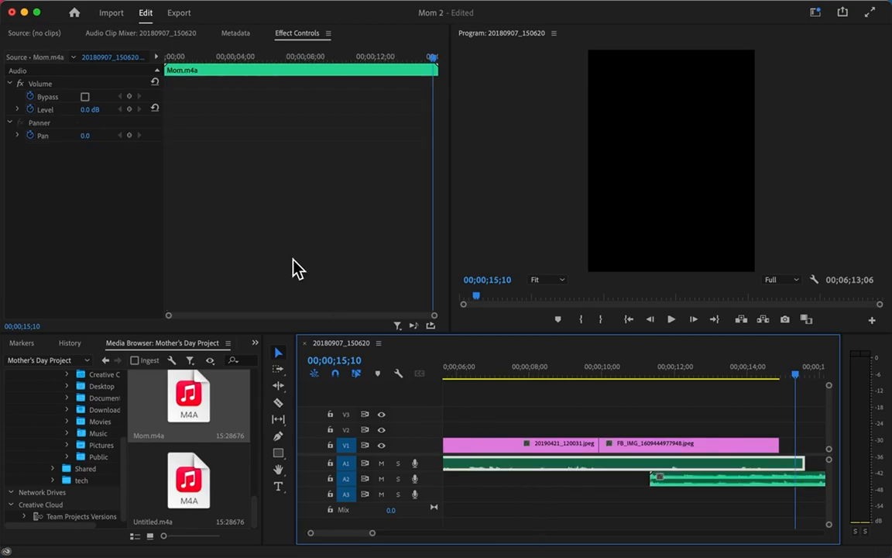
{"action": "left_click", "coordinate": [89, 110]}
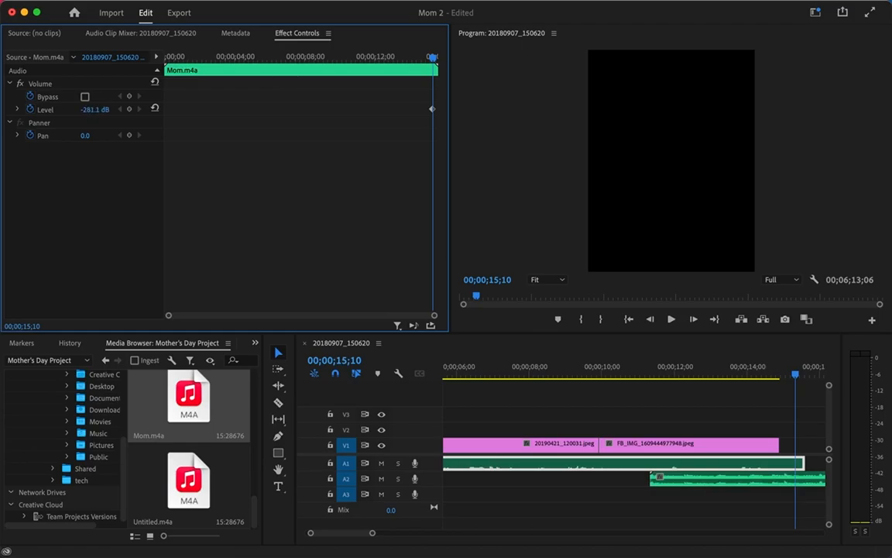
{"action": "left_click_drag", "start_coordinate": [89, 110], "coordinate": [91, 109]}
{"action": "left_click", "coordinate": [96, 109]}
{"action": "type", "text": "1"}
{"action": "left_click", "coordinate": [18, 110]}
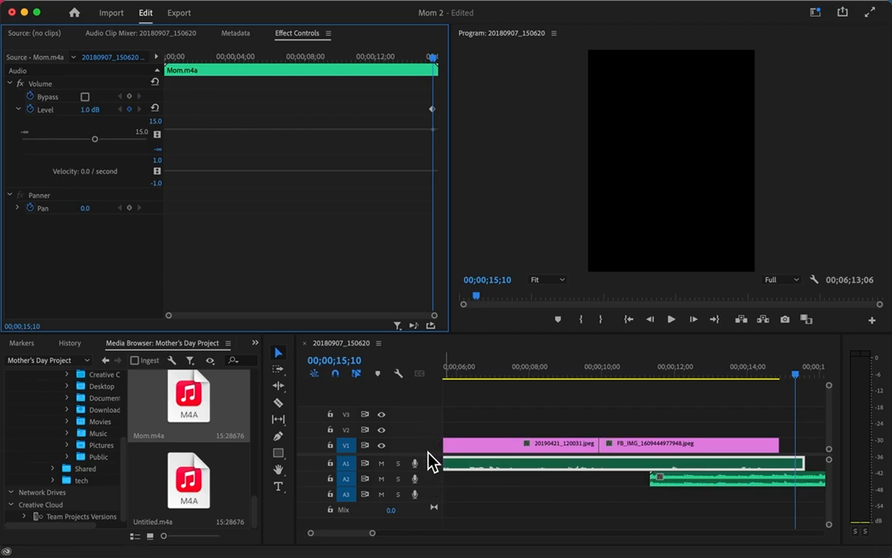
Increase the height of audio tracks A1 and A2 and shift the Blue Mood clip slightly later
{"action": "left_click_drag", "start_coordinate": [424, 454], "coordinate": [430, 423]}
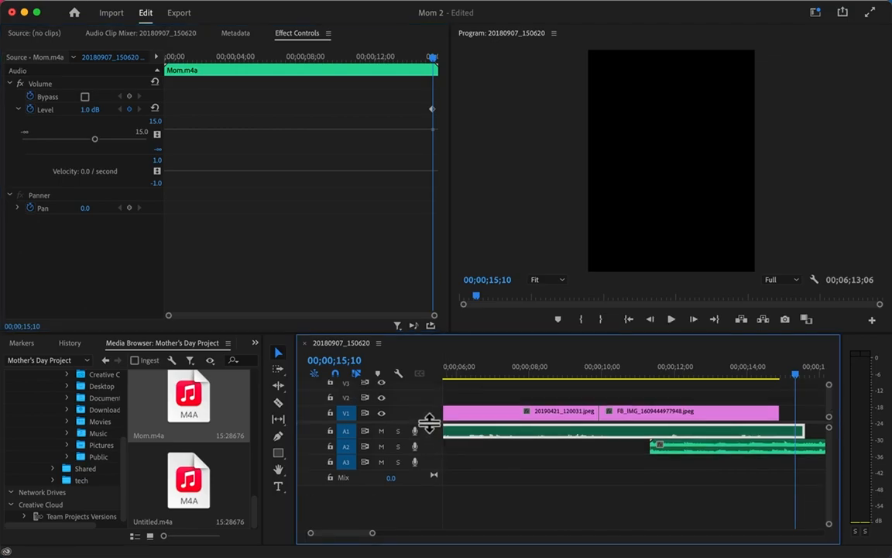
{"action": "left_click_drag", "start_coordinate": [432, 438], "coordinate": [433, 452]}
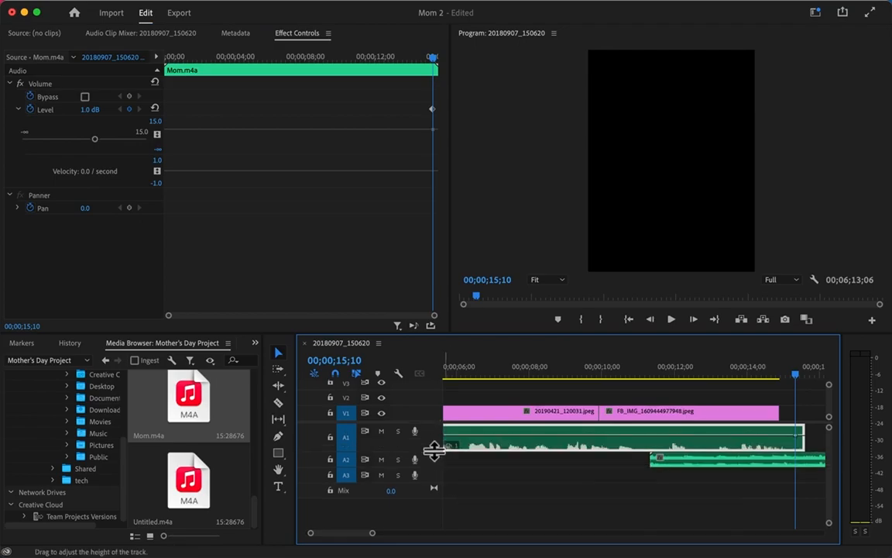
{"action": "left_click_drag", "start_coordinate": [434, 466], "coordinate": [438, 490]}
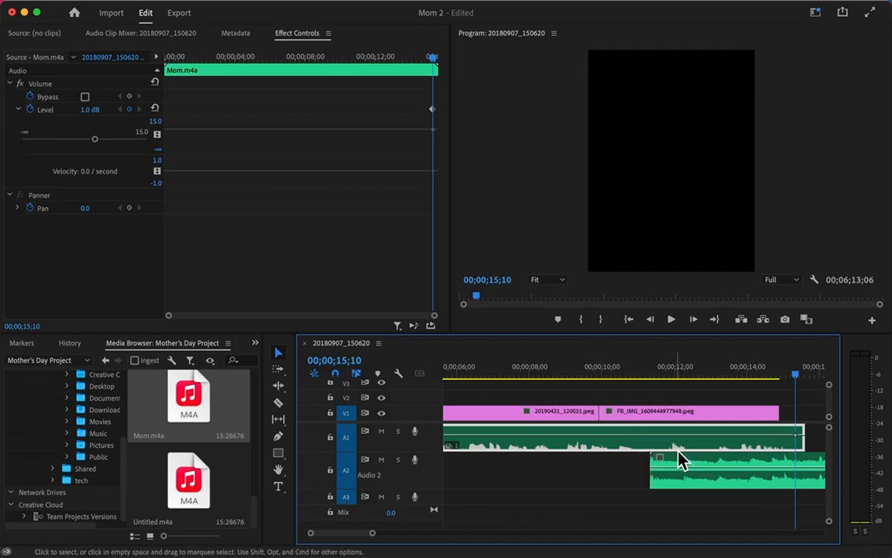
{"action": "mouse_move", "coordinate": [702, 488]}
{"action": "left_mouse_down"}
{"action": "mouse_move", "coordinate": [691, 484]}
{"action": "mouse_move", "coordinate": [701, 483]}
{"action": "left_mouse_up"}
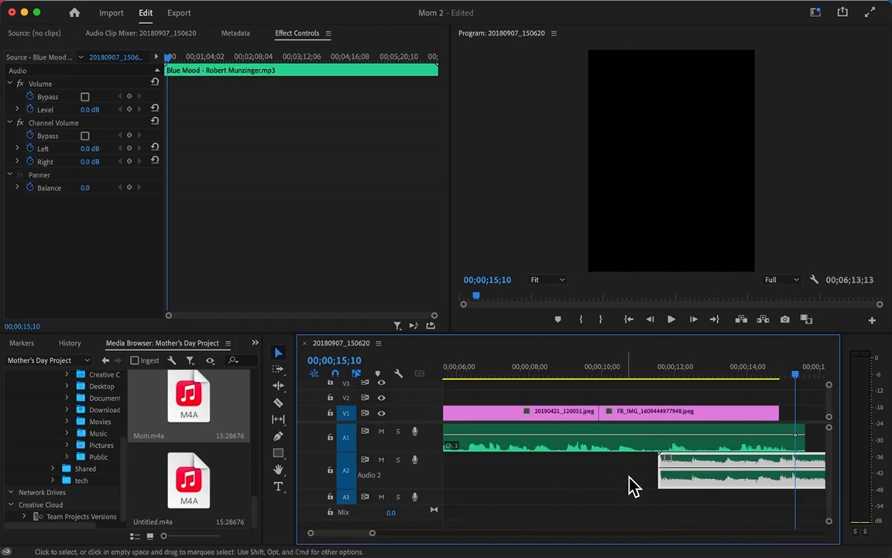
Raise the Mom.m4a clip's volume level to 7.5 dB and play back its overlap with the music
{"action": "left_click_drag", "start_coordinate": [798, 378], "coordinate": [552, 438]}
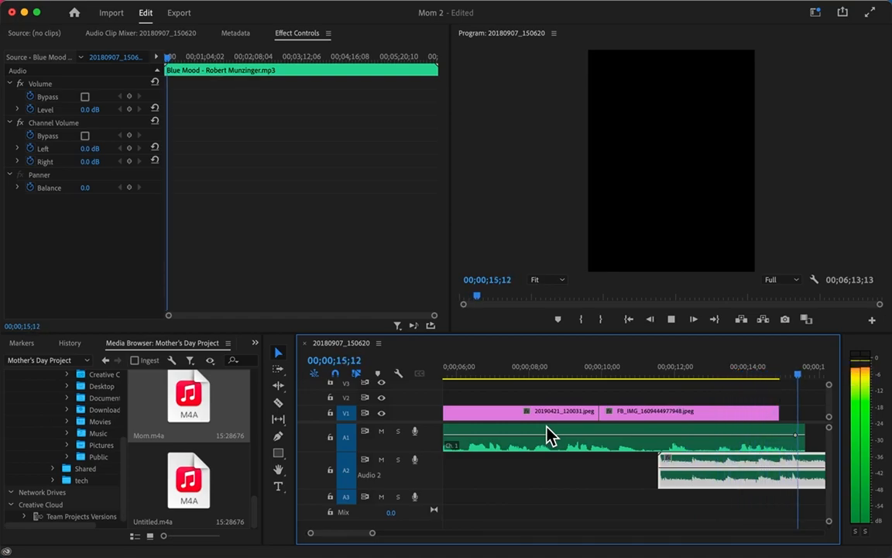
{"action": "left_click", "coordinate": [547, 427]}
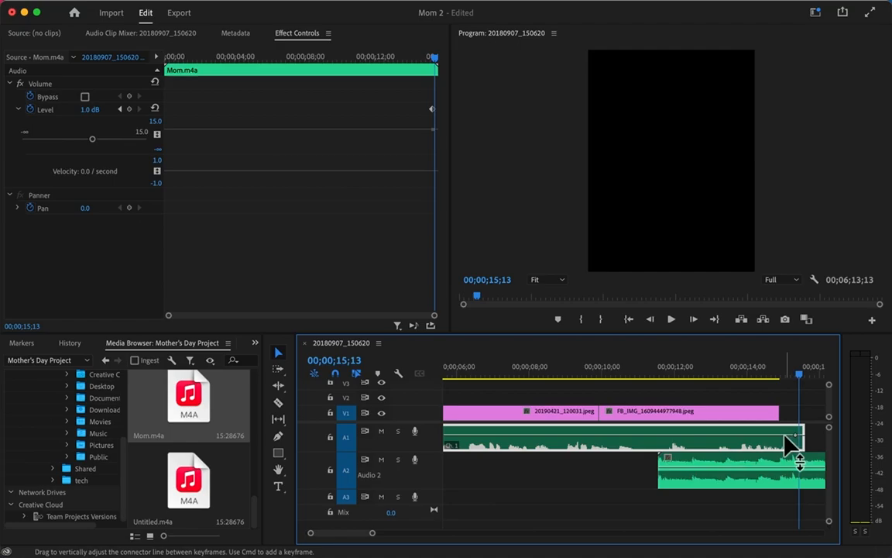
{"action": "left_click_drag", "start_coordinate": [785, 434], "coordinate": [784, 431]}
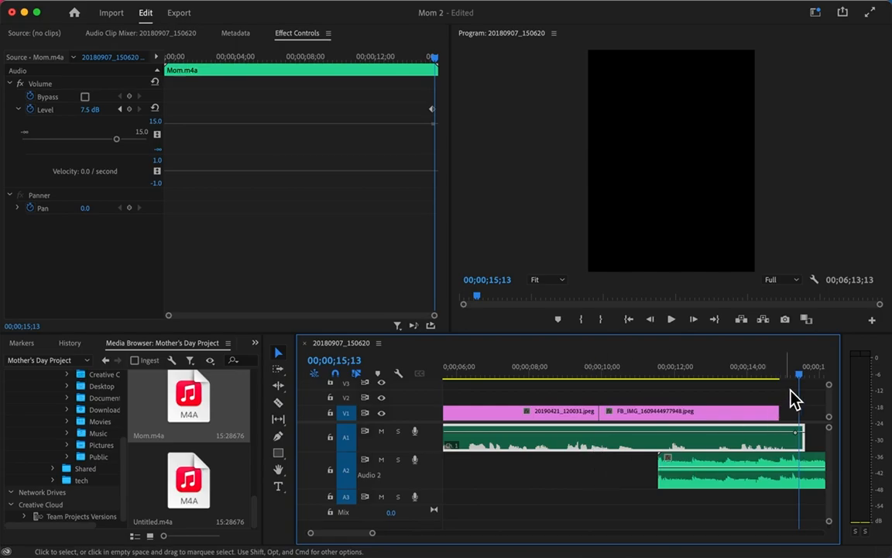
{"action": "left_click_drag", "start_coordinate": [801, 377], "coordinate": [634, 419]}
{"action": "key", "text": "space"}
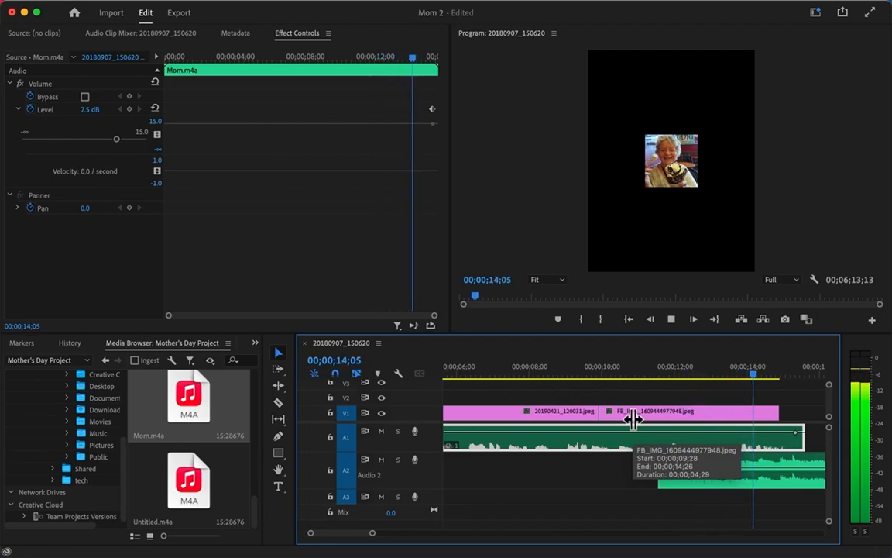
{"action": "key", "text": "space"}
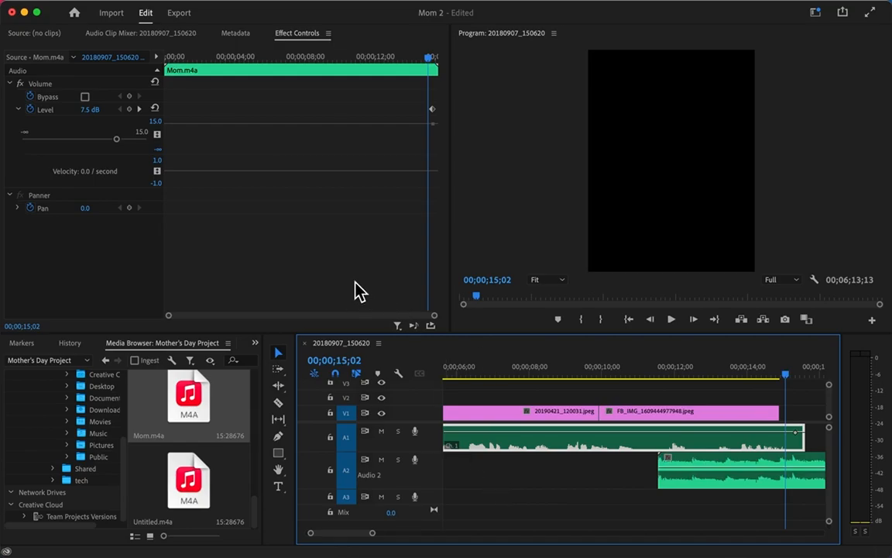
Move the playhead to 00;00;11;14, turn off Level keyframing for Mom.m4a by deleting its keyframes, and collapse the Level controls
{"action": "left_click", "coordinate": [45, 96]}
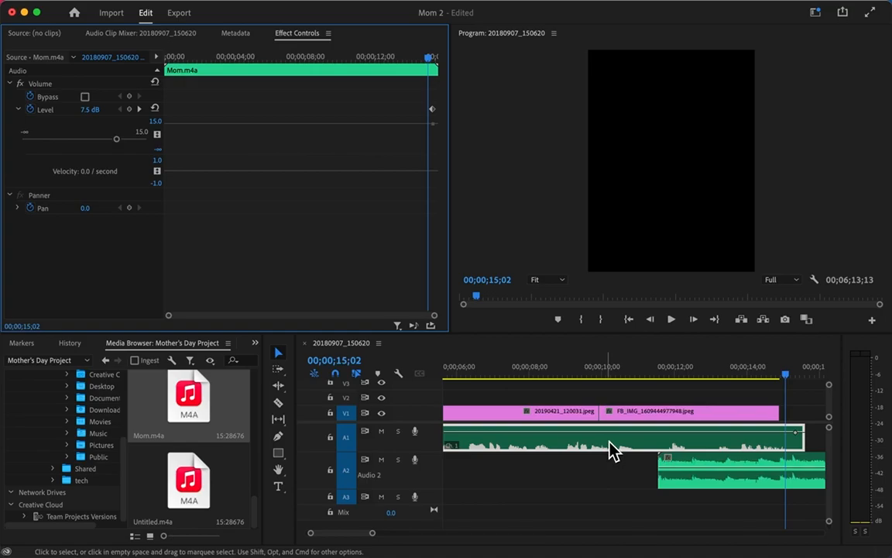
{"action": "left_click_drag", "start_coordinate": [787, 374], "coordinate": [624, 371]}
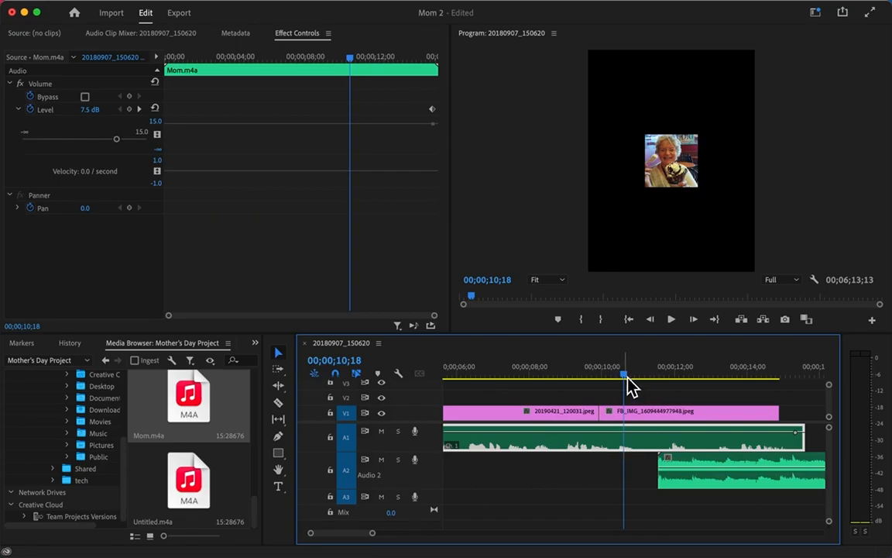
{"action": "left_click_drag", "start_coordinate": [628, 377], "coordinate": [659, 386]}
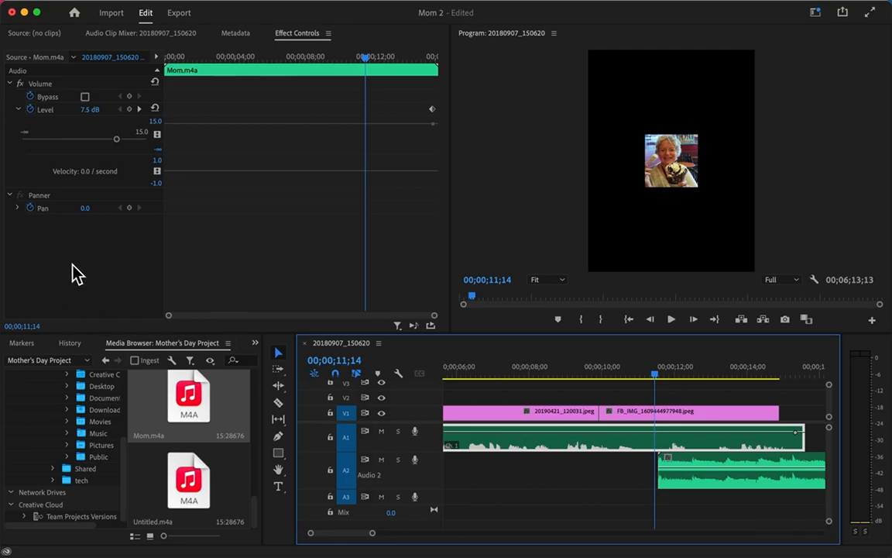
{"action": "left_click", "coordinate": [30, 108]}
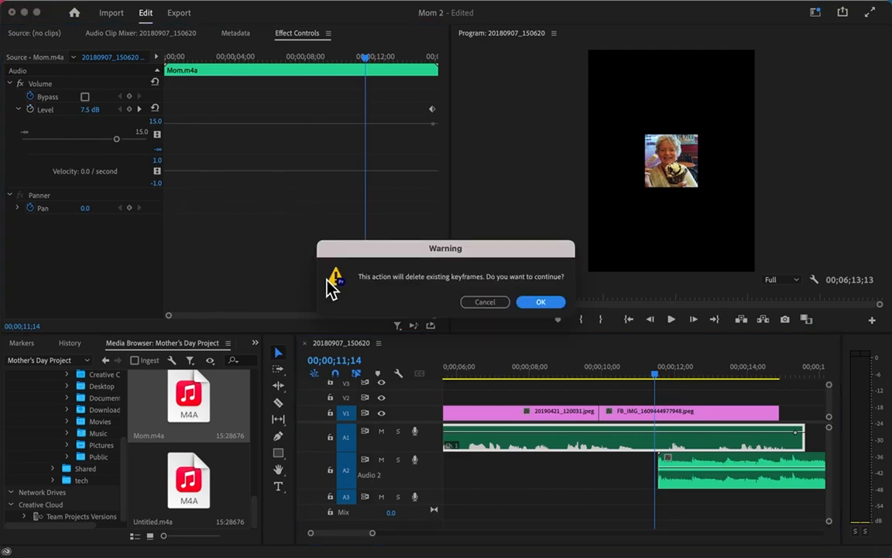
{"action": "left_click", "coordinate": [546, 303]}
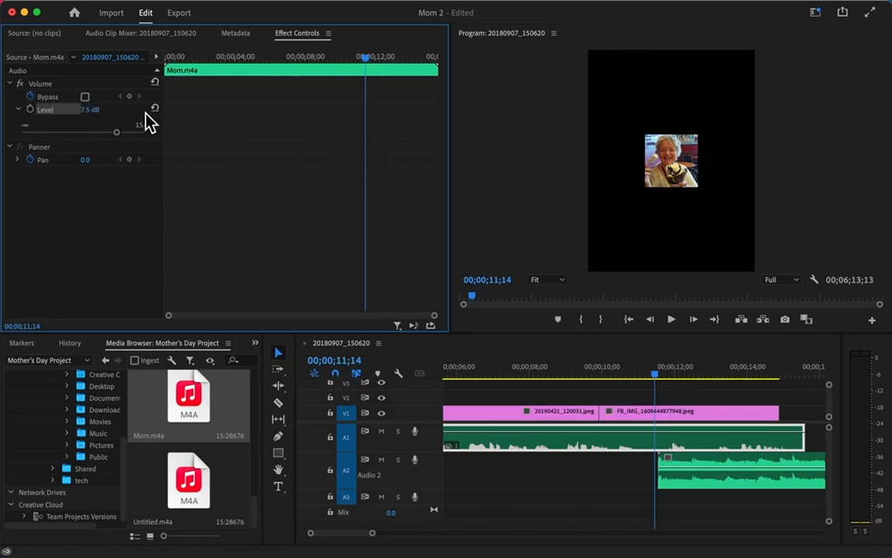
{"action": "left_click", "coordinate": [18, 110]}
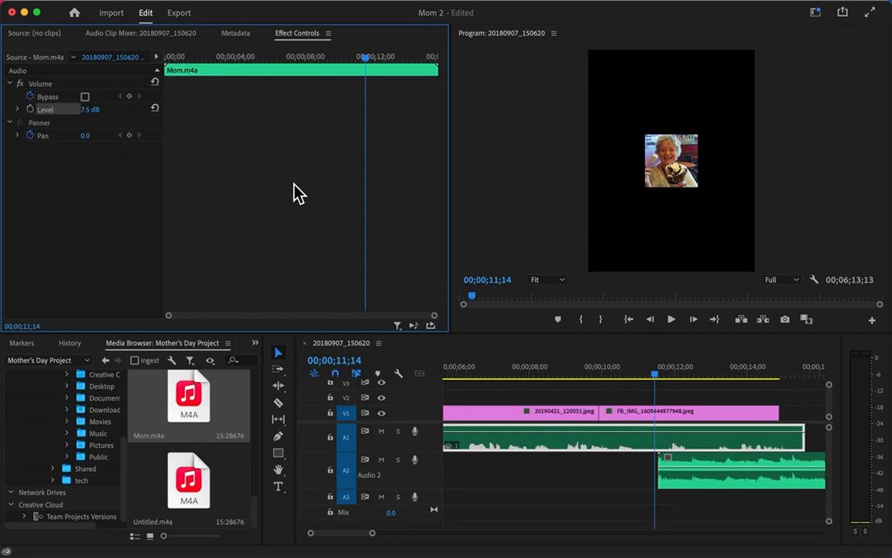
Add a Bypass keyframe to the Mom.m4a clip's Volume effect at 00;00;11;14 and collapse the effect
{"action": "left_click", "coordinate": [130, 97]}
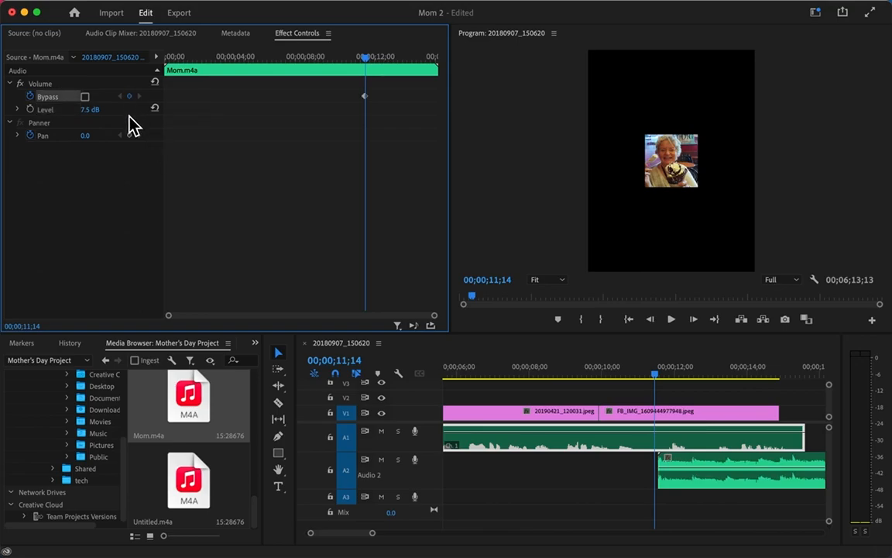
{"action": "left_click", "coordinate": [129, 116]}
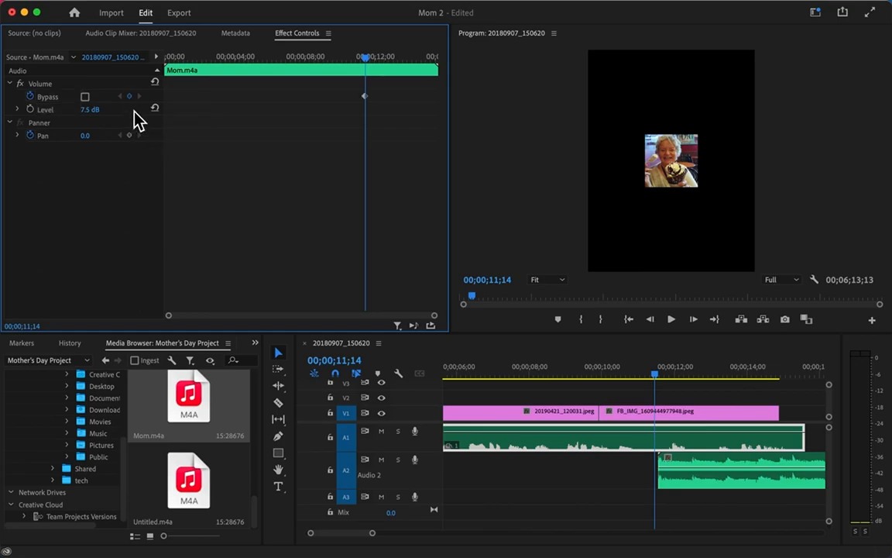
{"action": "left_click", "coordinate": [10, 84]}
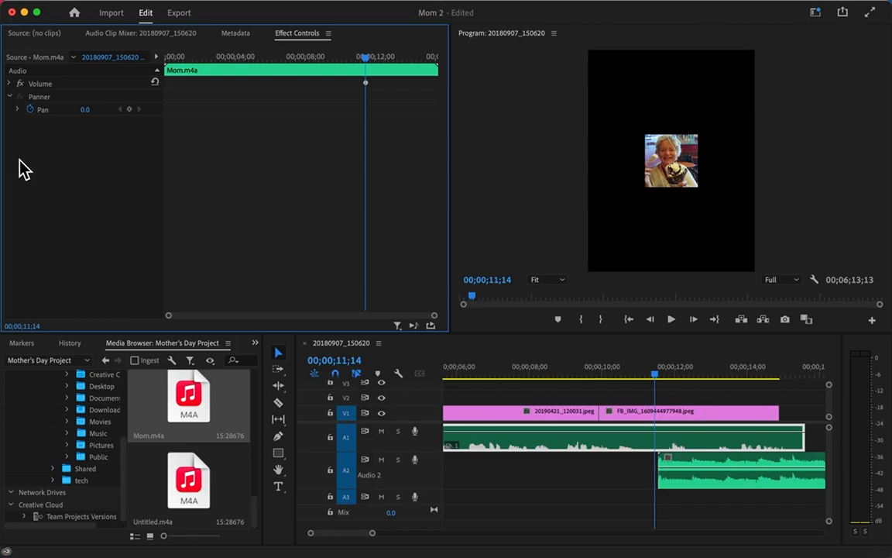
Add a Level keyframe to the Mom.m4a clip's Volume effect at 00;00;11;14 and raise it to 15.0 dB
{"action": "left_click", "coordinate": [11, 84]}
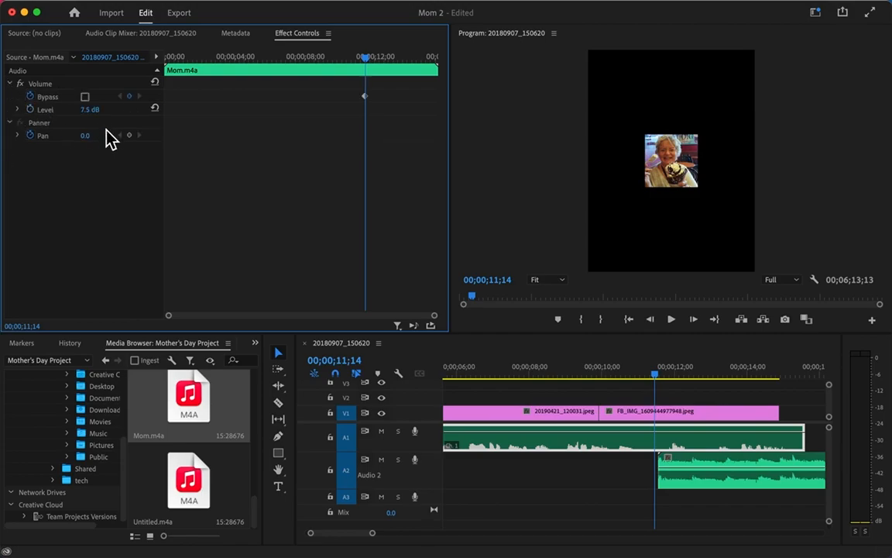
{"action": "left_click", "coordinate": [44, 109]}
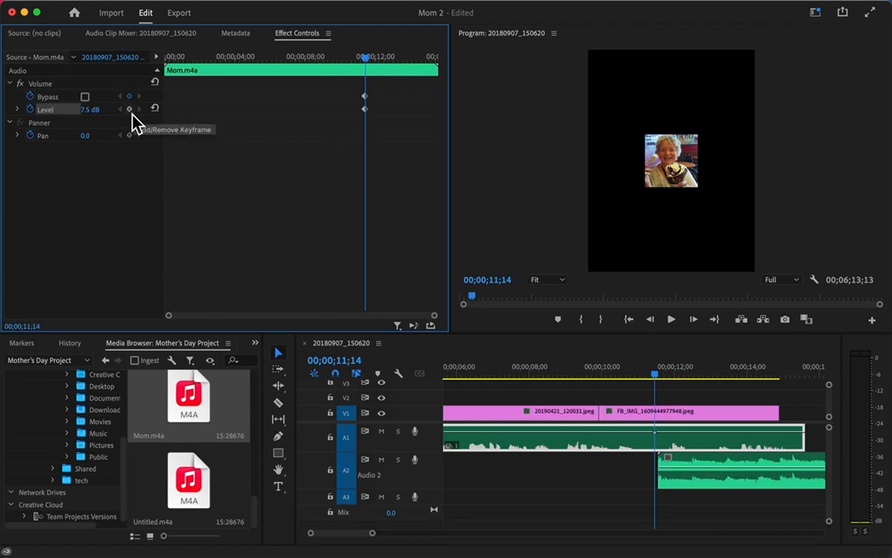
{"action": "left_click", "coordinate": [90, 109]}
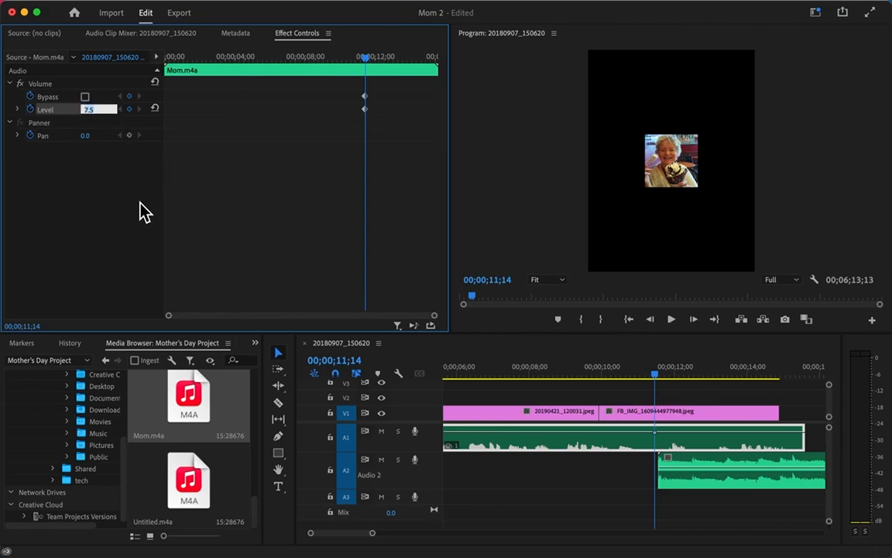
{"action": "left_click", "coordinate": [657, 440]}
{"action": "mouse_move", "coordinate": [656, 440]}
{"action": "left_mouse_down"}
{"action": "mouse_move", "coordinate": [665, 465]}
{"action": "mouse_move", "coordinate": [664, 444]}
{"action": "left_mouse_up"}
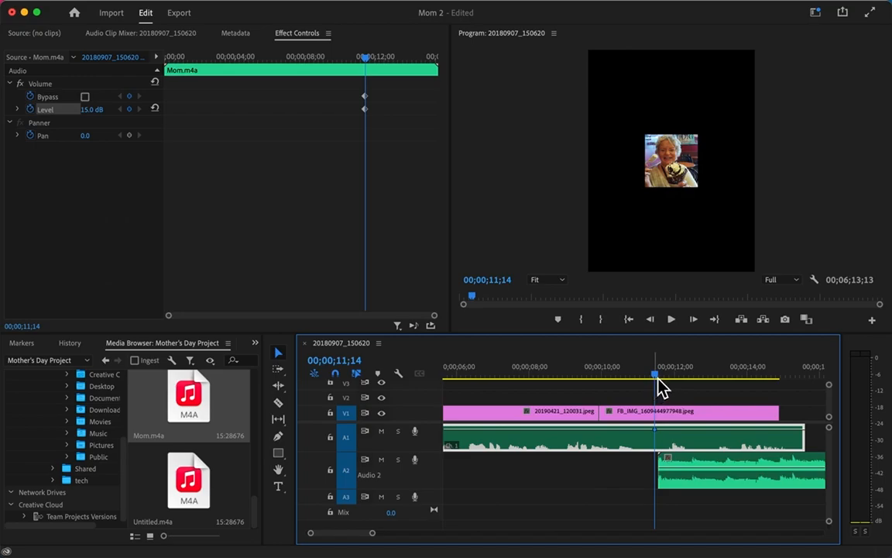
Set the Mom.m4a clip's volume level to 4.0 dB at 00;00;15;12, near the end of the clip
{"action": "left_click_drag", "start_coordinate": [659, 387], "coordinate": [806, 415]}
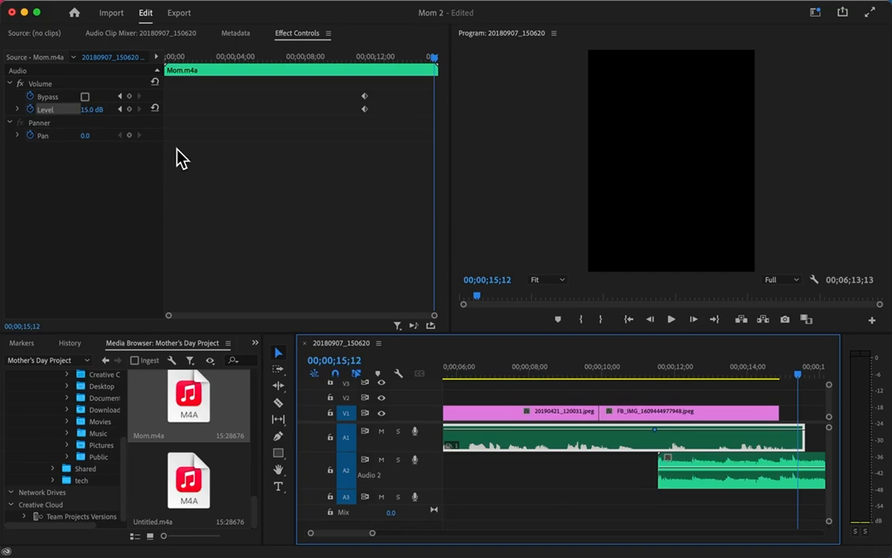
{"action": "left_click", "coordinate": [86, 109]}
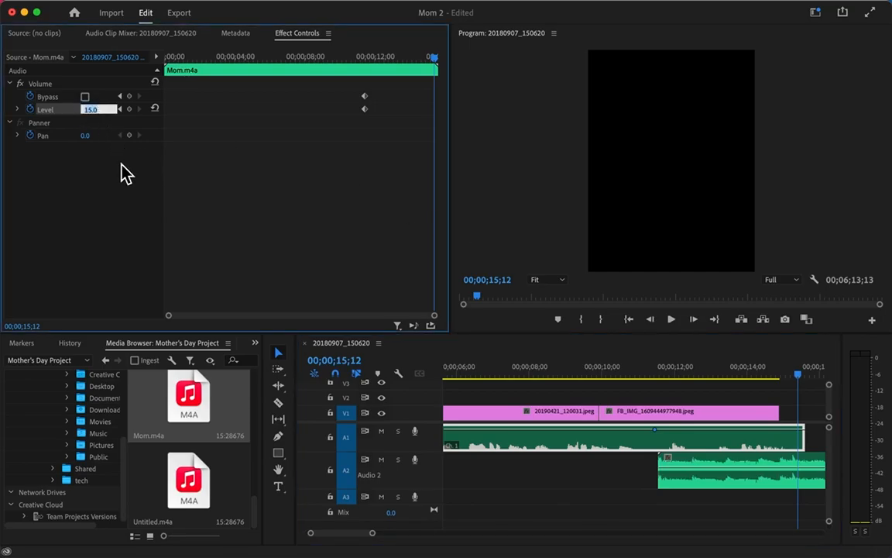
{"action": "type", "text": "4"}
{"action": "key", "text": "Return"}
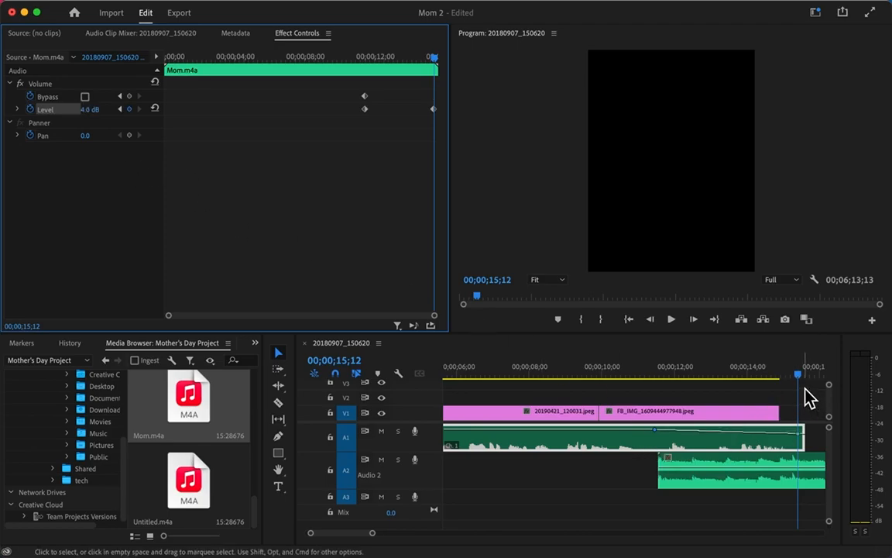
Add Bypass and Level keyframes to the Blue Mood clip's Volume effect at 00;00;11;17
{"action": "left_click", "coordinate": [733, 487]}
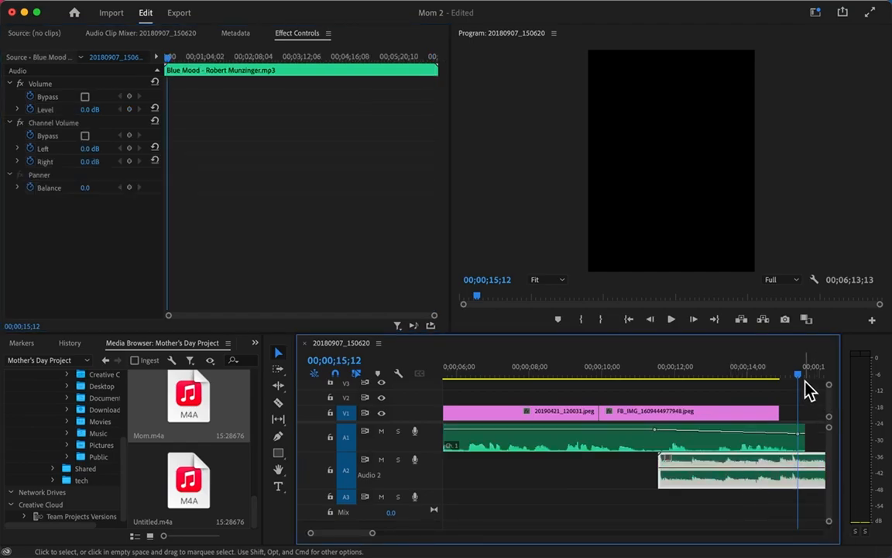
{"action": "left_click_drag", "start_coordinate": [800, 378], "coordinate": [662, 425]}
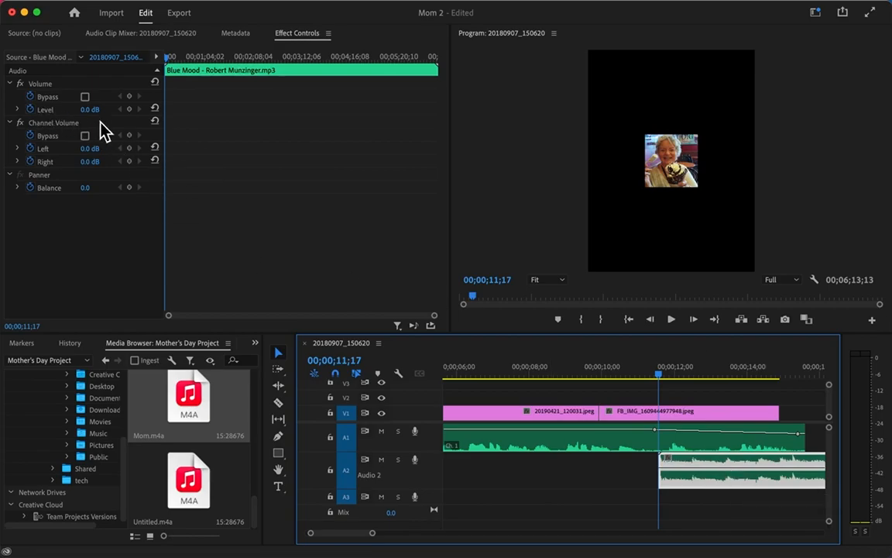
{"action": "left_click", "coordinate": [31, 112]}
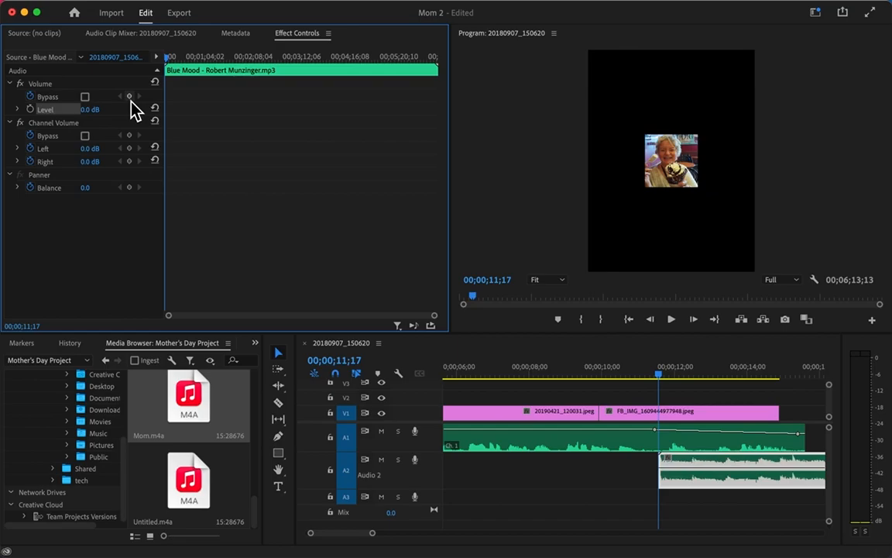
{"action": "left_click", "coordinate": [129, 97]}
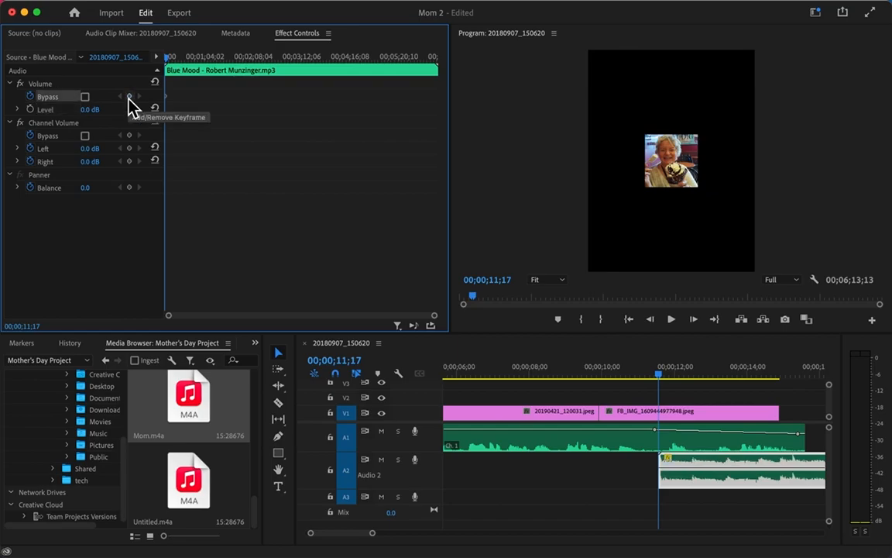
{"action": "left_click", "coordinate": [35, 111]}
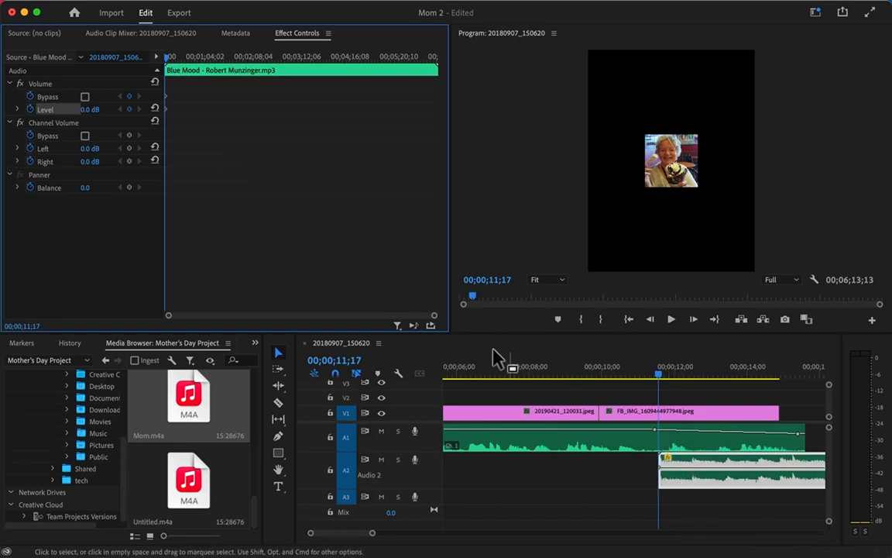
Set the Blue Mood clip's level to 7.0 dB at 00;00;11;17 and play back the overlap with the voice
{"action": "left_click", "coordinate": [680, 474]}
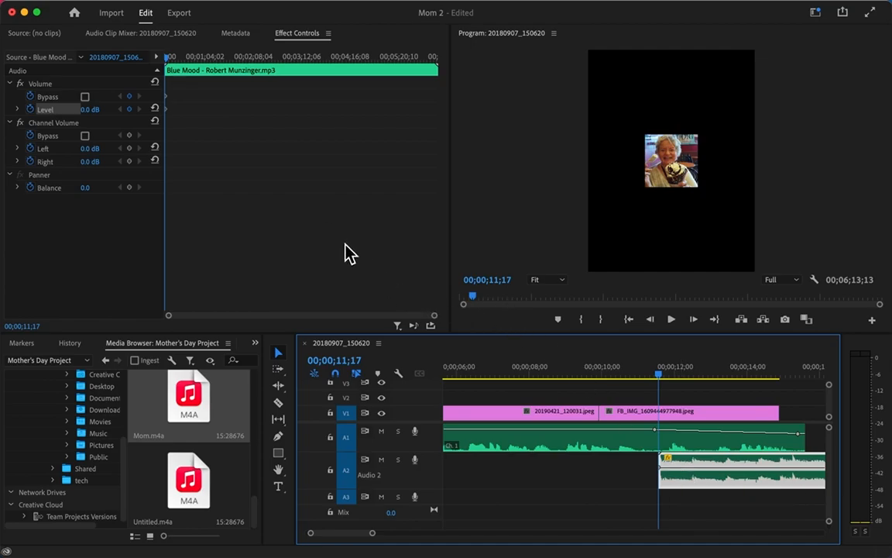
{"action": "left_click", "coordinate": [87, 109]}
{"action": "type", "text": "7"}
{"action": "key", "text": "Return"}
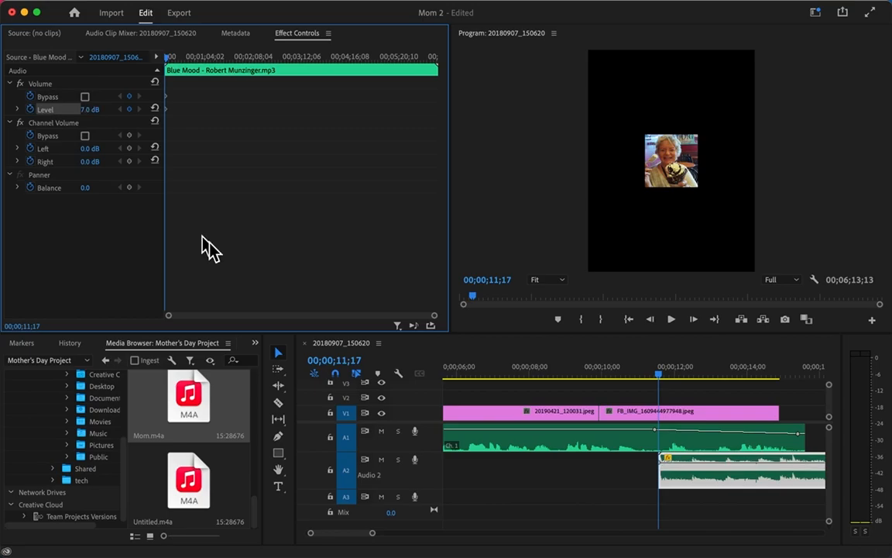
{"action": "key", "text": "space"}
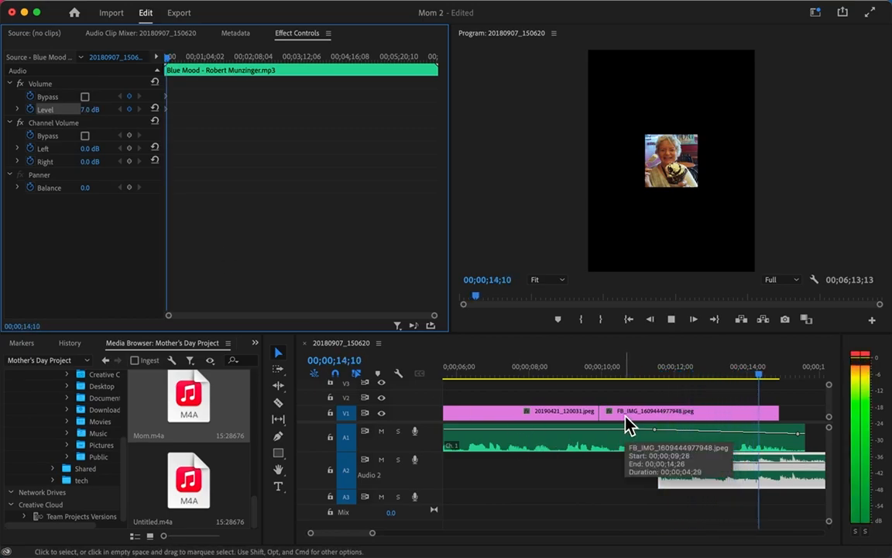
{"action": "key", "text": "space"}
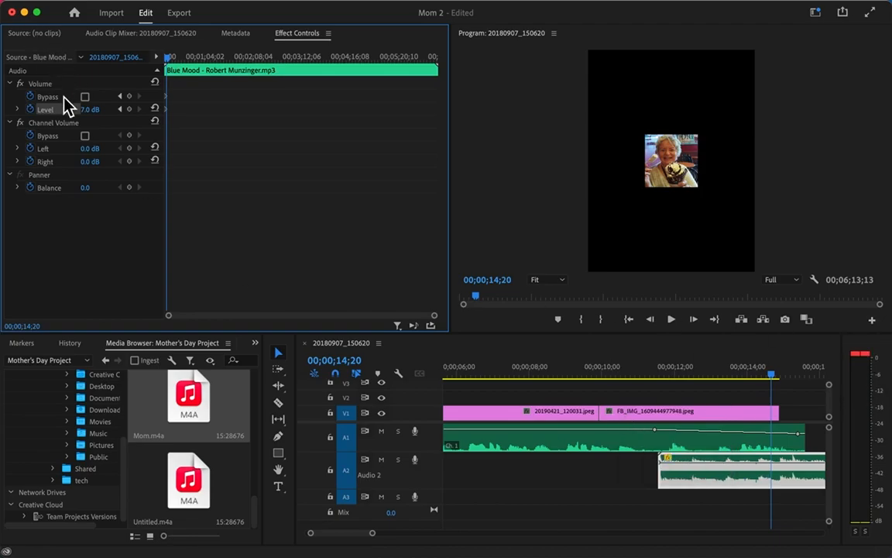
Set the Blue Mood clip's level to 0 dB at 00;00;14;20 and play back the overlap from before the music starts
{"action": "left_click", "coordinate": [102, 109]}
{"action": "type", "text": "0"}
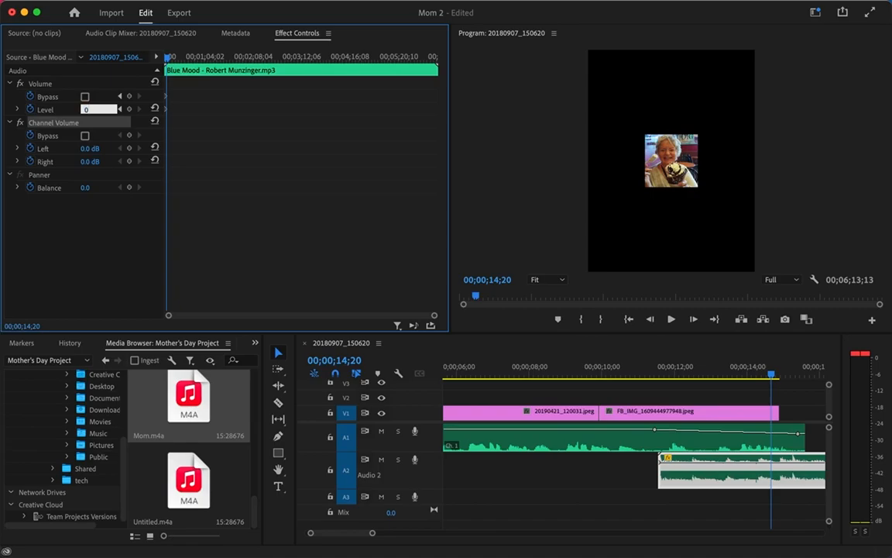
{"action": "key", "text": "Return"}
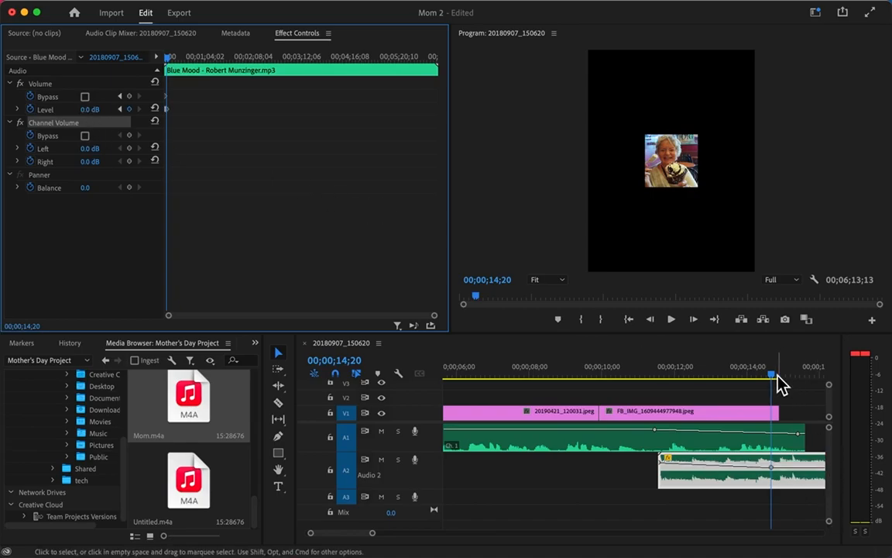
{"action": "left_click_drag", "start_coordinate": [777, 385], "coordinate": [642, 408]}
{"action": "key", "text": "space"}
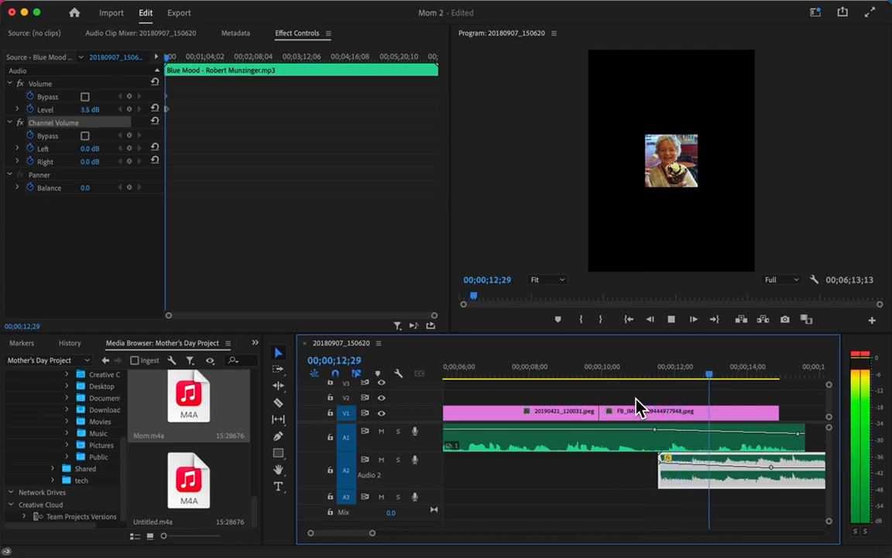
{"action": "key", "text": "space"}
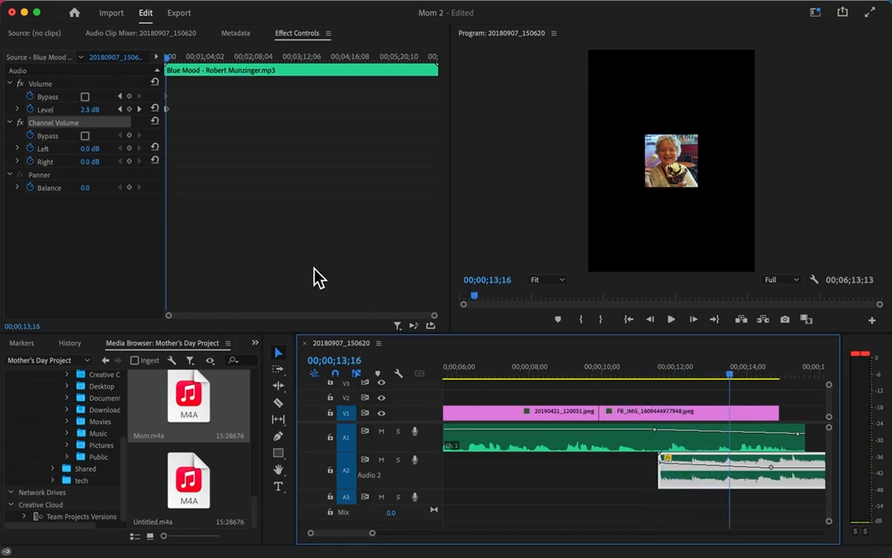
Set the Blue Mood clip's level to 0 dB at 00;00;13;16 and play back the start of the music again
{"action": "left_click", "coordinate": [87, 110]}
{"action": "type", "text": "0"}
{"action": "key", "text": "Return"}
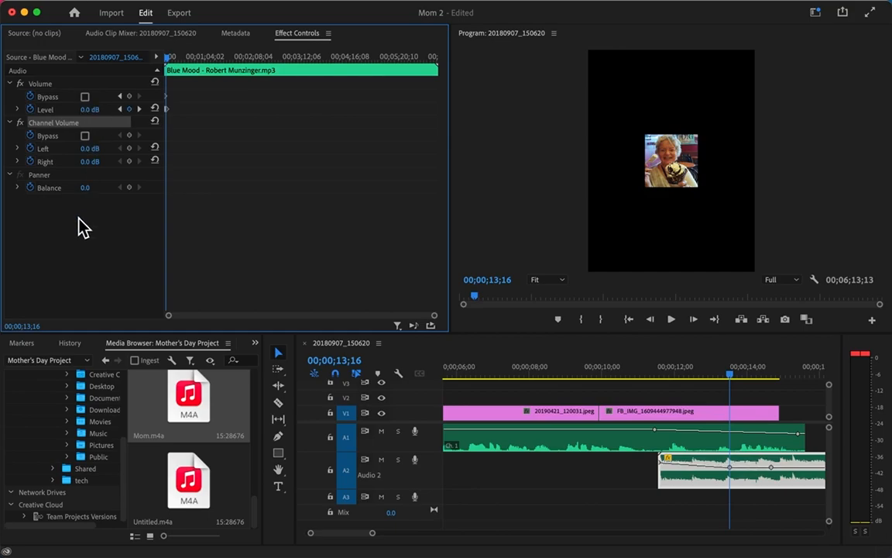
{"action": "left_click_drag", "start_coordinate": [733, 384], "coordinate": [652, 405]}
{"action": "key", "text": "space"}
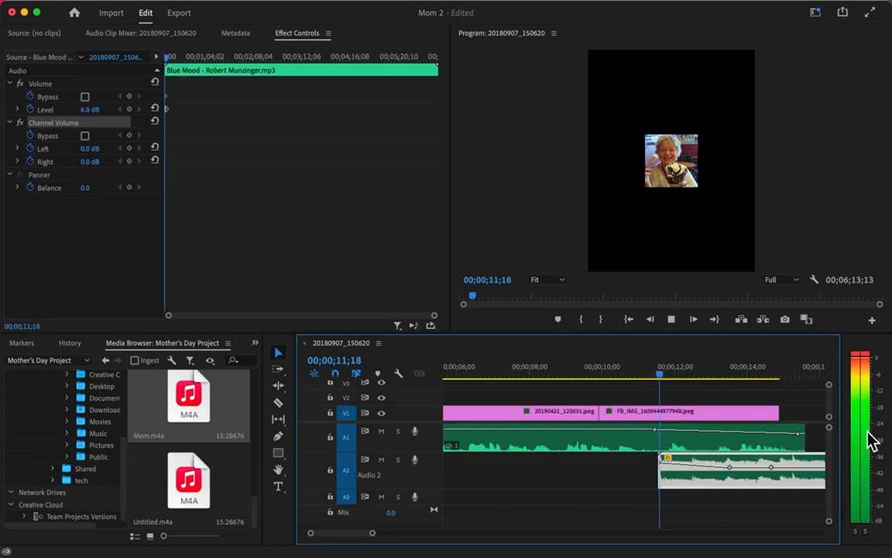
{"action": "key", "text": "space"}
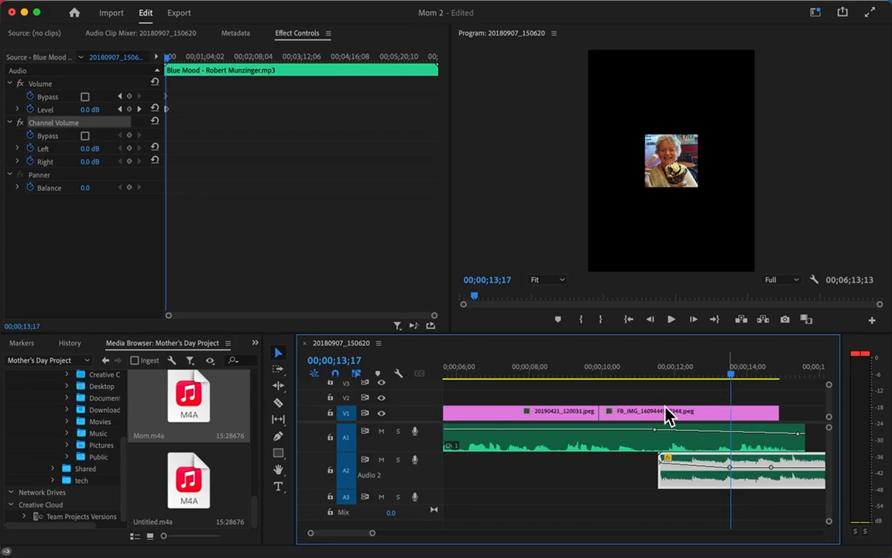
Expand the Blue Mood clip's Level controls, lower the level below 0 dB at 00;00;13;17, and play back the overlap
{"action": "left_click", "coordinate": [89, 109]}
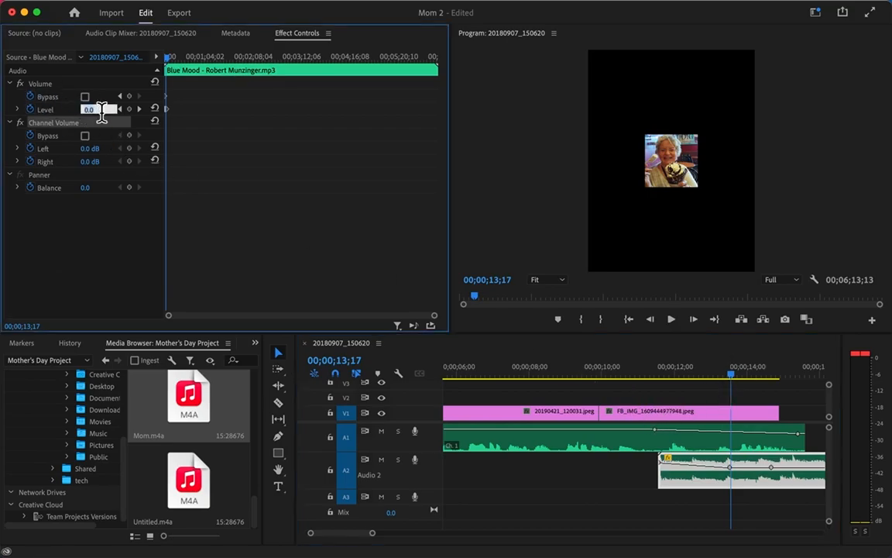
{"action": "left_click", "coordinate": [19, 109]}
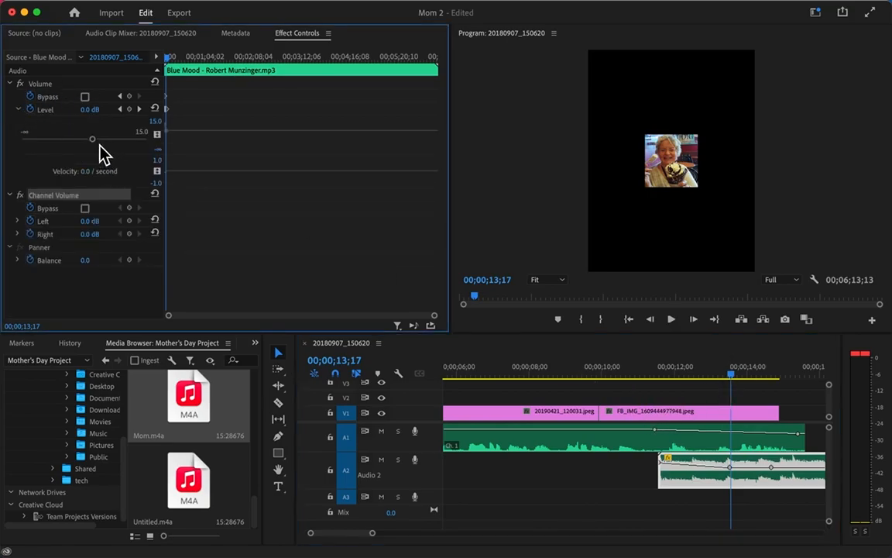
{"action": "left_click_drag", "start_coordinate": [94, 146], "coordinate": [79, 145]}
{"action": "left_click_drag", "start_coordinate": [733, 380], "coordinate": [635, 422]}
{"action": "key", "text": "space"}
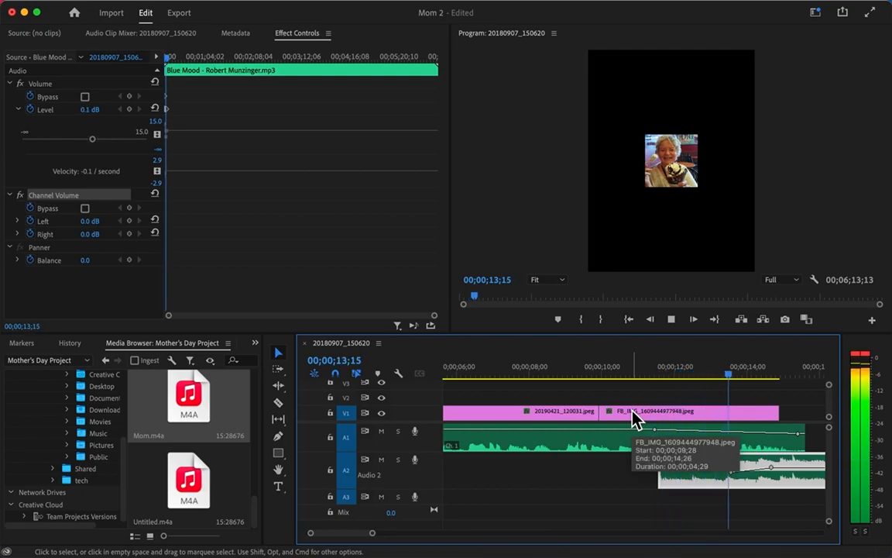
{"action": "key", "text": "space"}
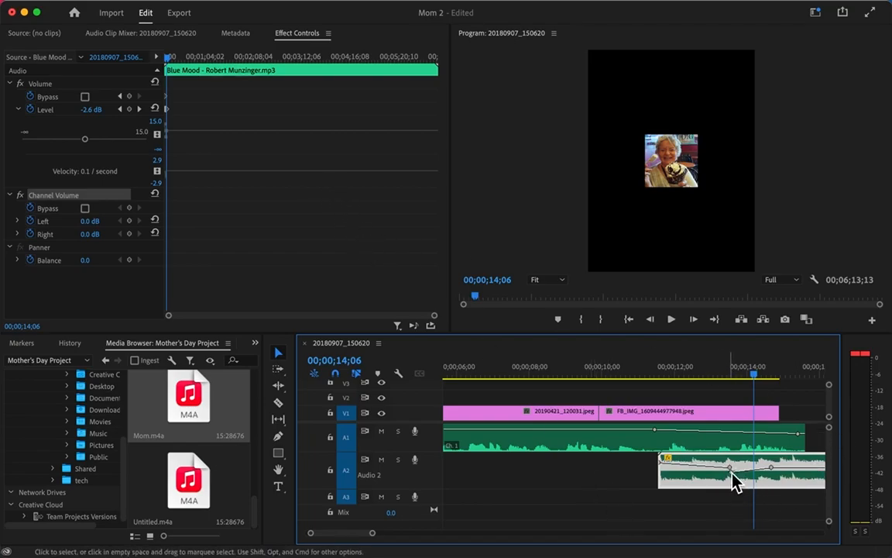
Move the Blue Mood clip's middle Level keyframe slightly later and lower, and pull its first keyframe down to near silence at about 00;00;11;21
{"action": "mouse_move", "coordinate": [730, 471]}
{"action": "left_mouse_down"}
{"action": "mouse_move", "coordinate": [771, 468]}
{"action": "mouse_move", "coordinate": [735, 475]}
{"action": "left_mouse_up"}
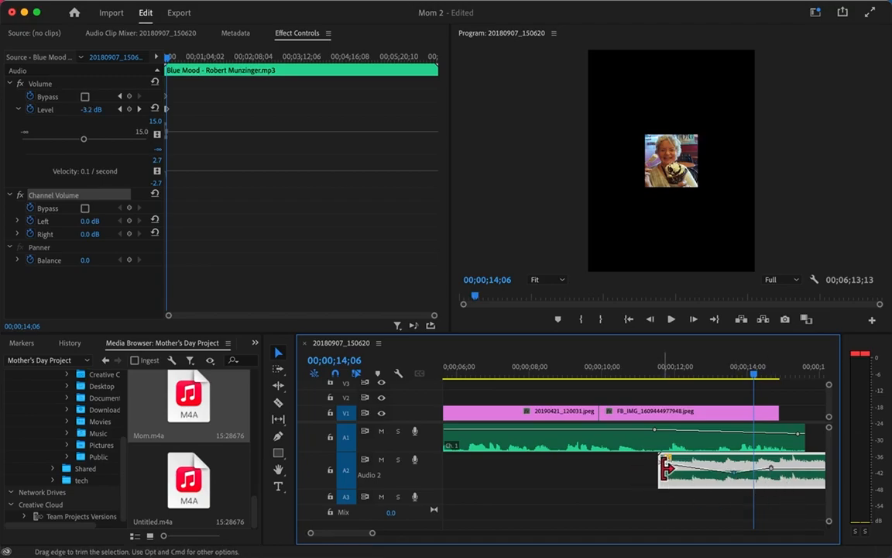
{"action": "left_click_drag", "start_coordinate": [661, 463], "coordinate": [663, 466]}
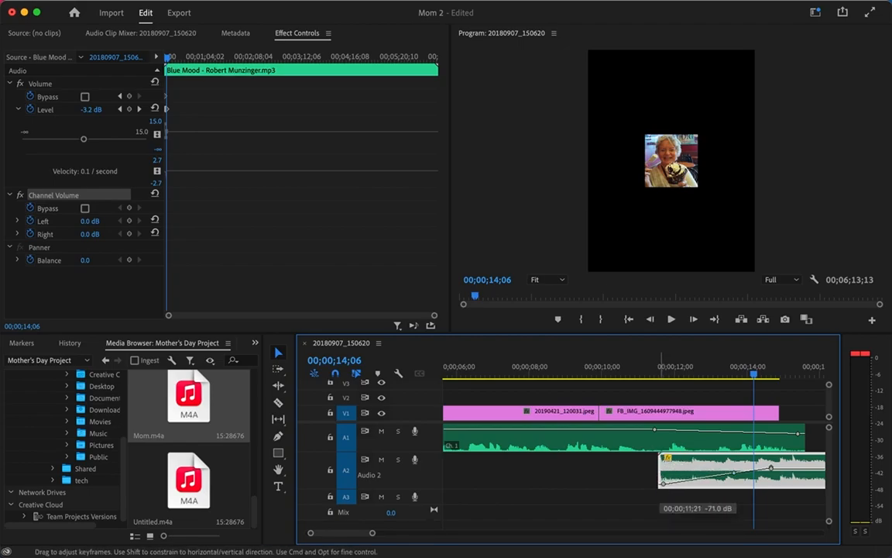
{"action": "left_click_drag", "start_coordinate": [663, 483], "coordinate": [666, 489]}
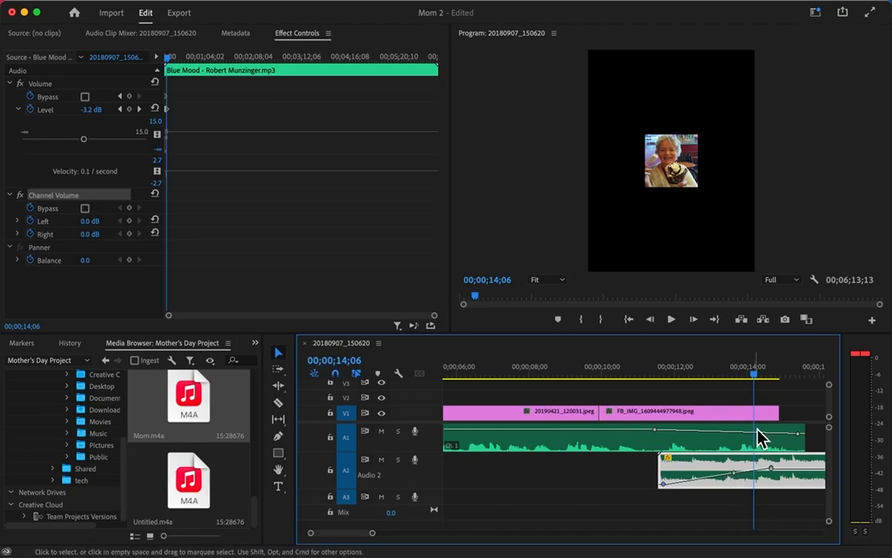
Play back the sequence from 00;00;11;00 to check how the music fades in under the voice
{"action": "left_click_drag", "start_coordinate": [755, 384], "coordinate": [641, 443]}
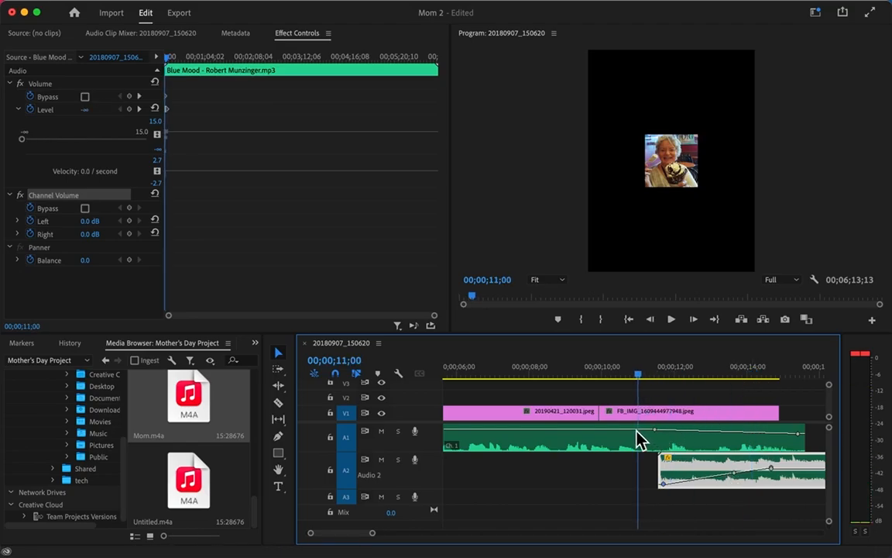
{"action": "key", "text": "space"}
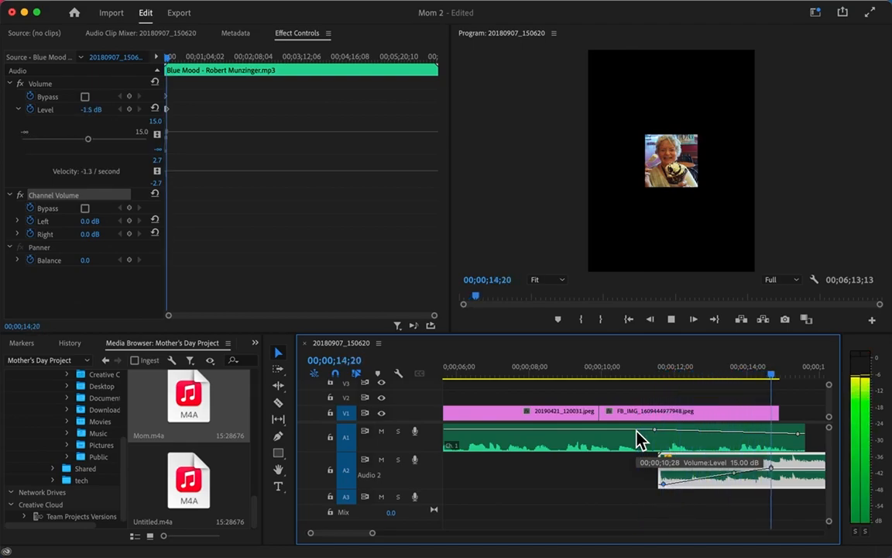
{"action": "key", "text": "space"}
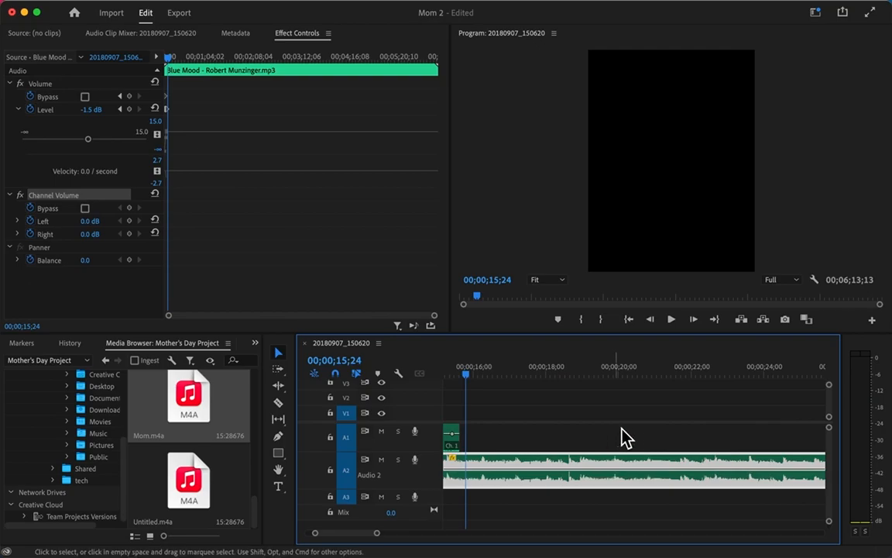
Move the Mom.m4a voice clip's ending Level keyframe earlier, raise it to about 6.8 dB, and play back the overlap with the music
{"action": "scroll", "coordinate": [506, 447], "scroll_direction": "left", "scroll_amount": 5}
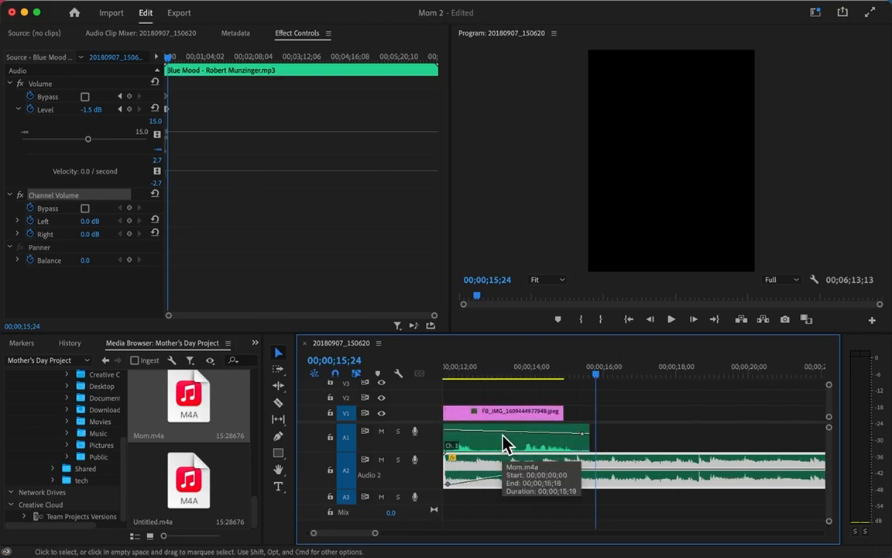
{"action": "left_click", "coordinate": [596, 458], "text": "super"}
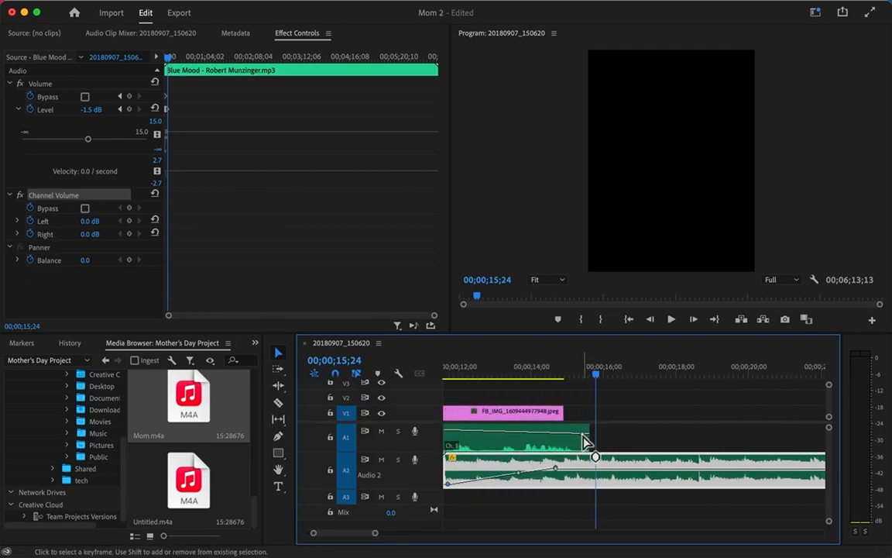
{"action": "left_click_drag", "start_coordinate": [586, 441], "coordinate": [586, 425]}
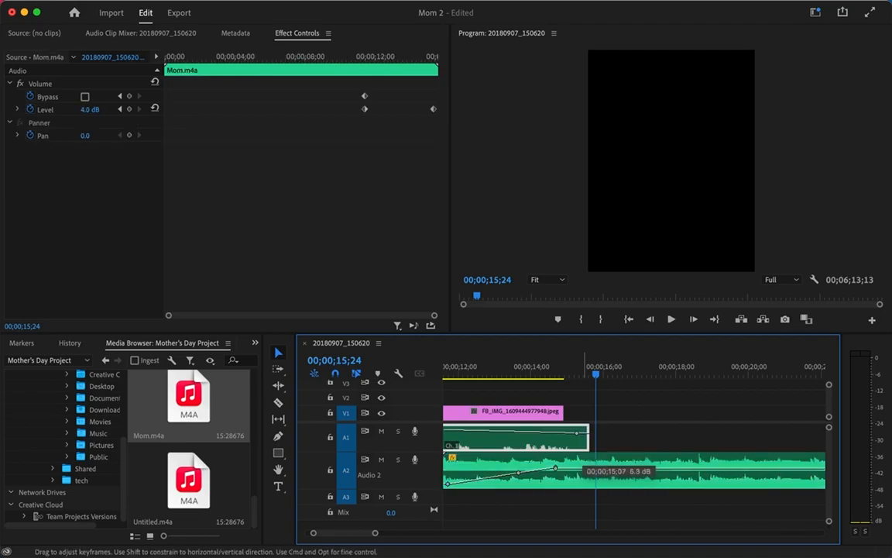
{"action": "left_click_drag", "start_coordinate": [570, 441], "coordinate": [571, 440]}
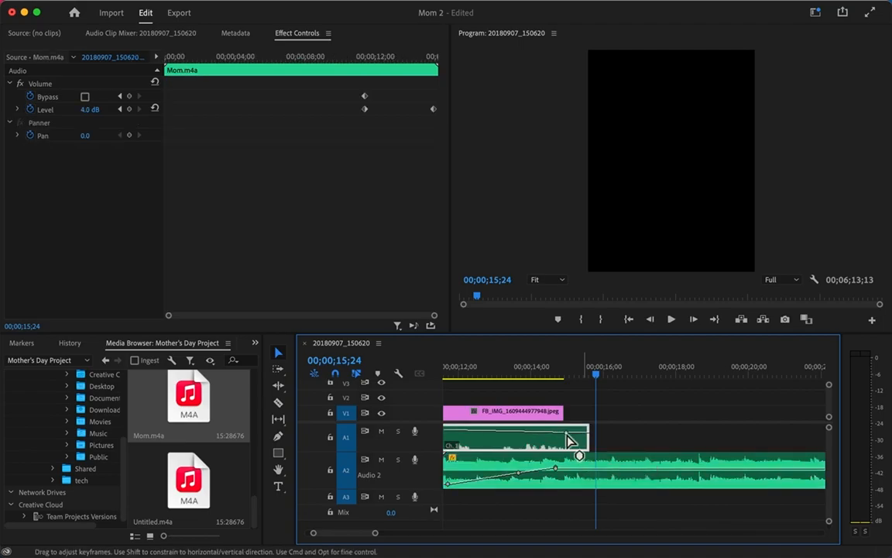
{"action": "left_click_drag", "start_coordinate": [599, 378], "coordinate": [453, 421]}
{"action": "key", "text": "space"}
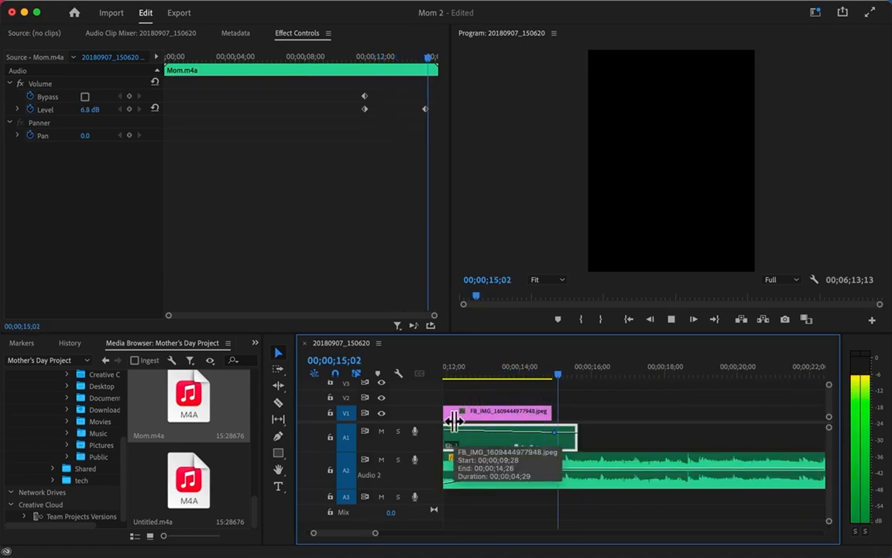
{"action": "key", "text": "space"}
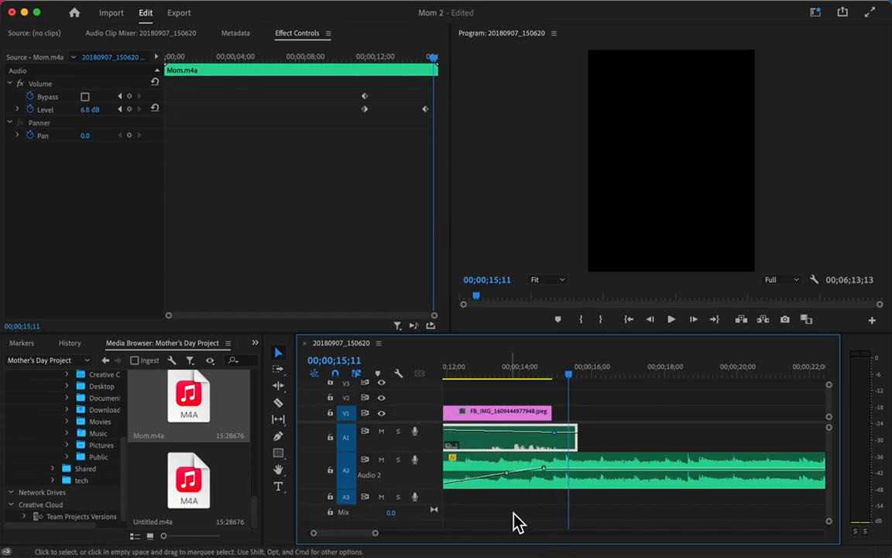
Move the Blue Mood clip's last Level keyframe later, past 00;00;15;11, and set a keyframe at 00;00;15;11 to about -2.7 dB
{"action": "scroll", "coordinate": [513, 522], "scroll_direction": "up", "scroll_amount": 3}
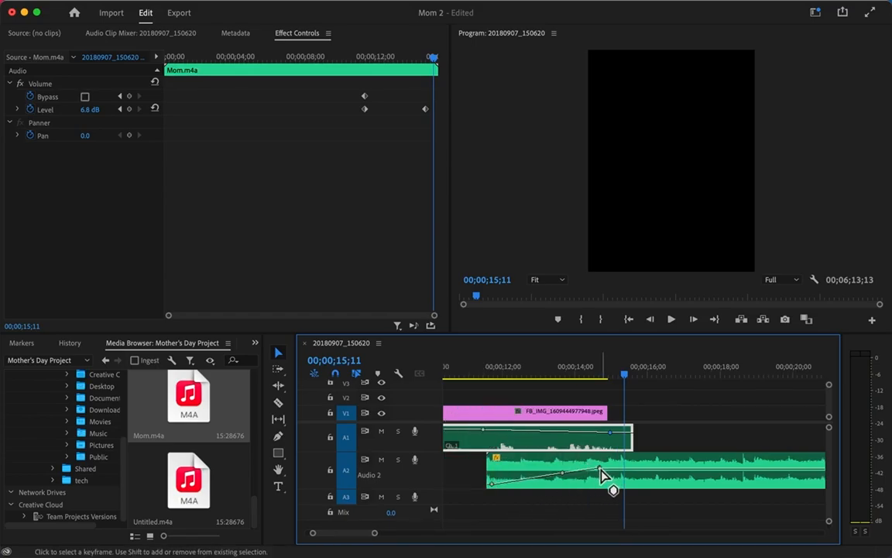
{"action": "mouse_move", "coordinate": [603, 475]}
{"action": "left_mouse_down"}
{"action": "mouse_move", "coordinate": [629, 467]}
{"action": "mouse_move", "coordinate": [615, 470]}
{"action": "left_mouse_up"}
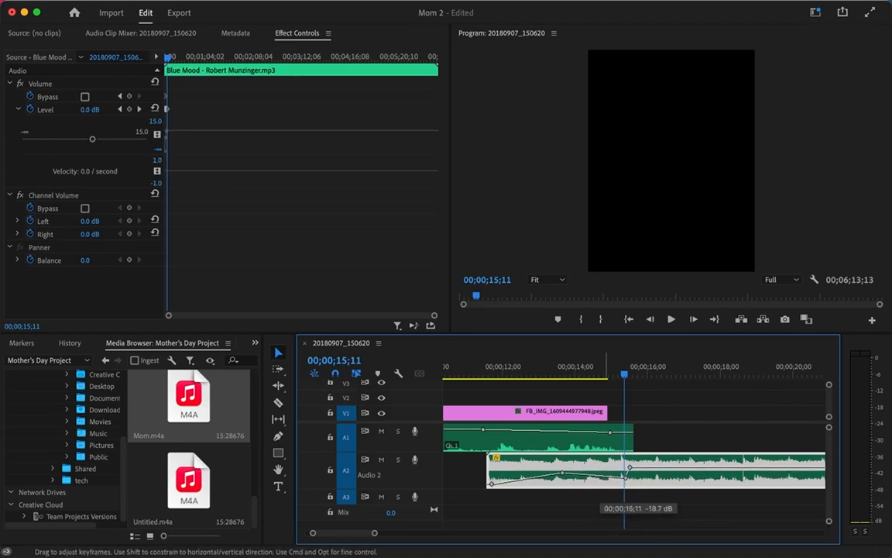
{"action": "left_click_drag", "start_coordinate": [626, 468], "coordinate": [632, 477]}
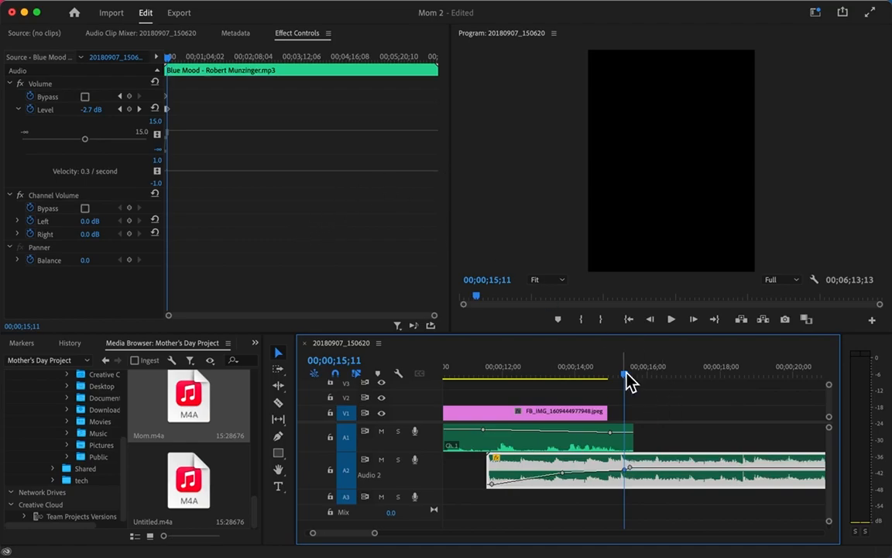
Play back the sequence from an earlier point through the end of the voice clip to check the fade into the music
{"action": "left_click_drag", "start_coordinate": [626, 385], "coordinate": [275, 411]}
{"action": "key", "text": "space"}
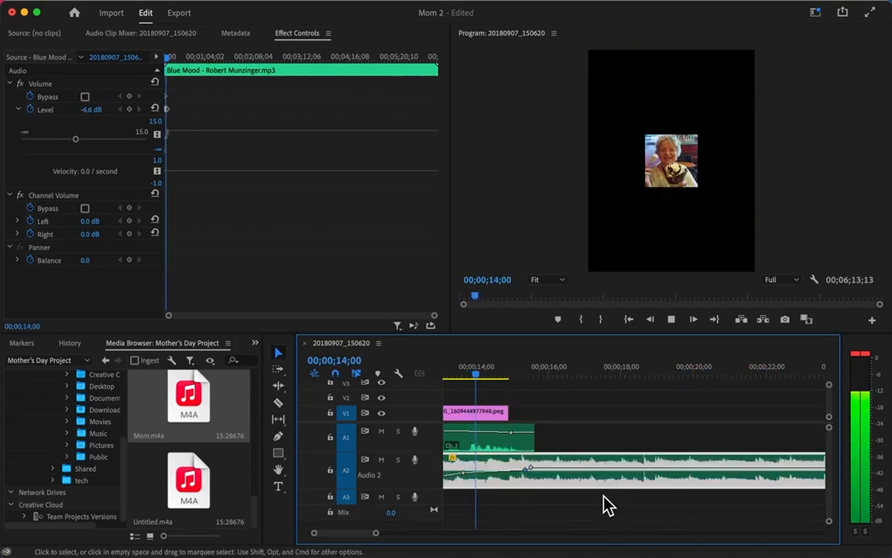
{"action": "key", "text": "space"}
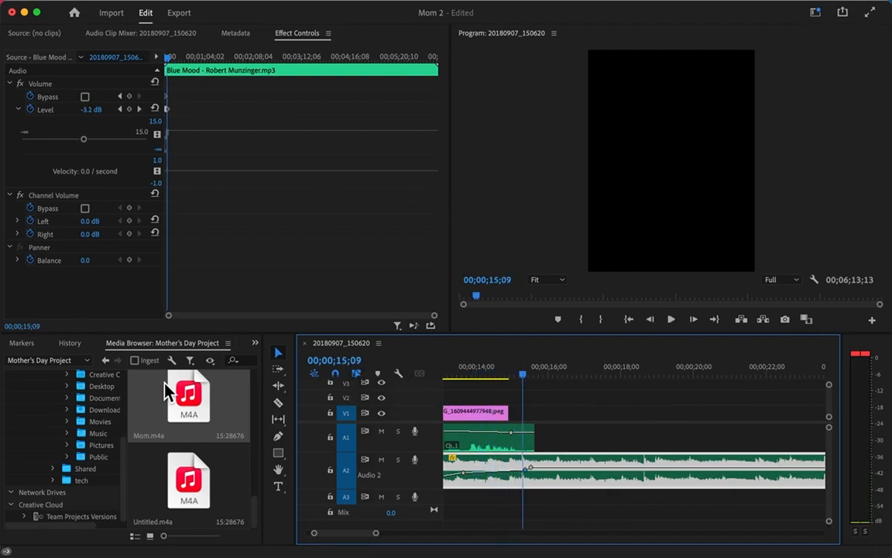
{"action": "mouse_move", "coordinate": [505, 3]}
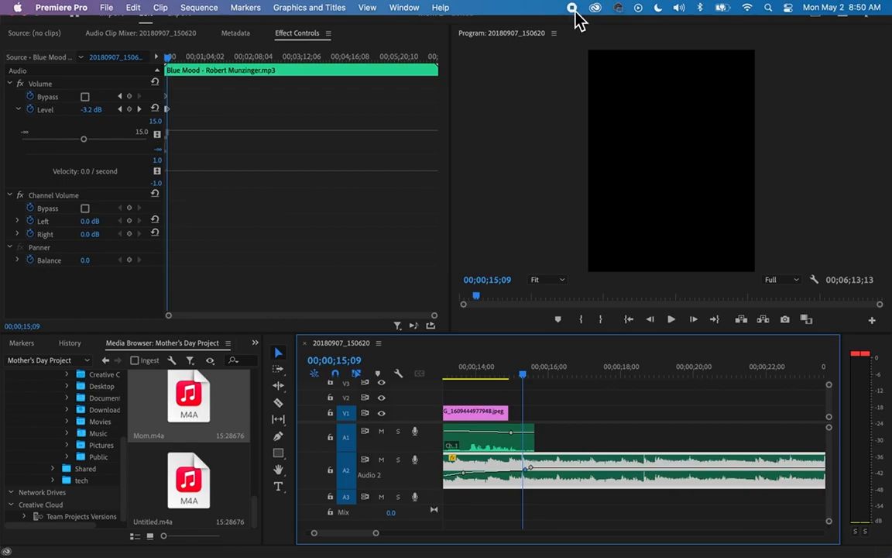